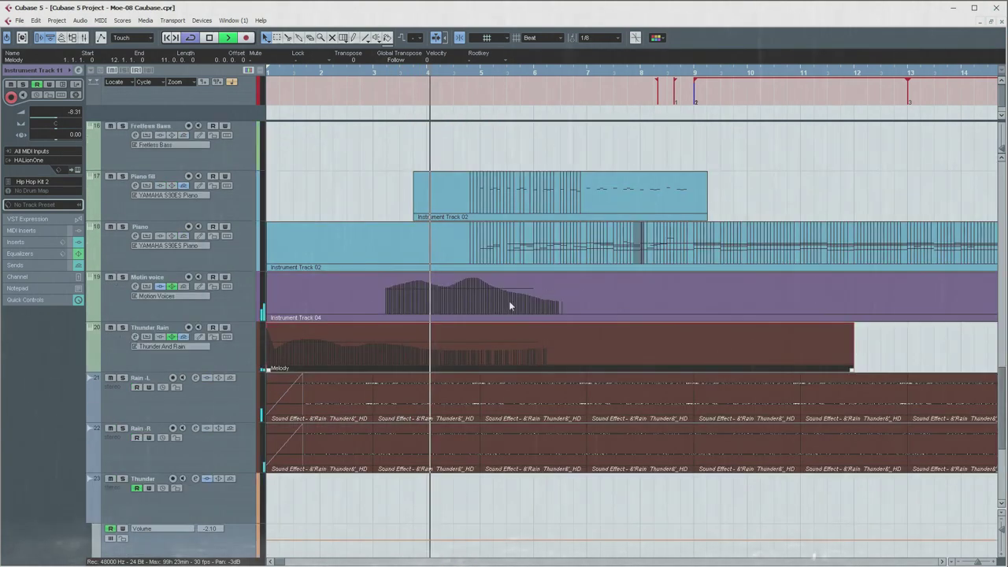
Step: Inspect the Motion Voices part's notes and main volume curve in the Key Editor and return to the project
double_click(504, 296)
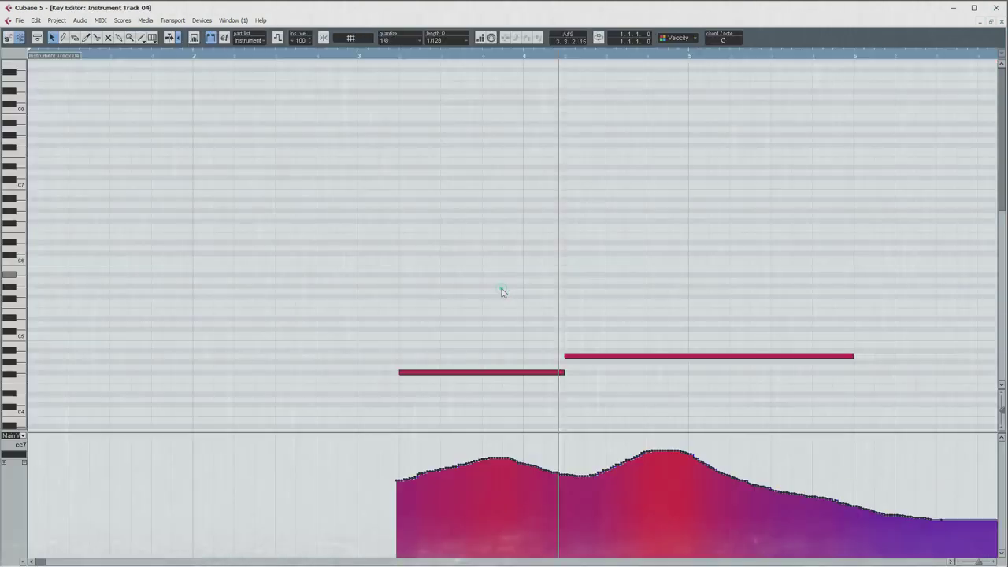
click(1001, 24)
scroll(674, 289, down, 3)
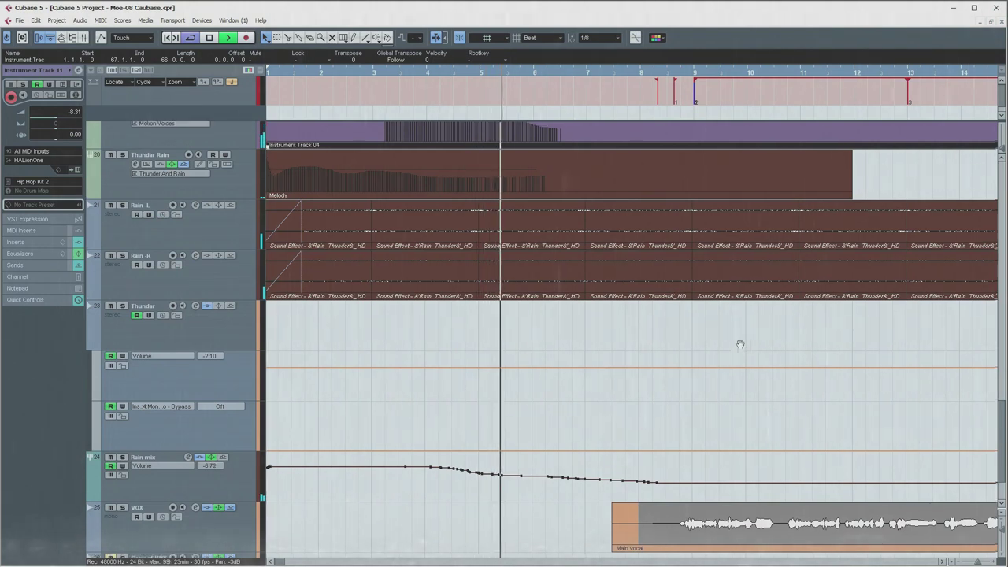
Step: Open the first Piano fill part to examine its notes during playback
scroll(727, 336, up, 6)
double_click(499, 405)
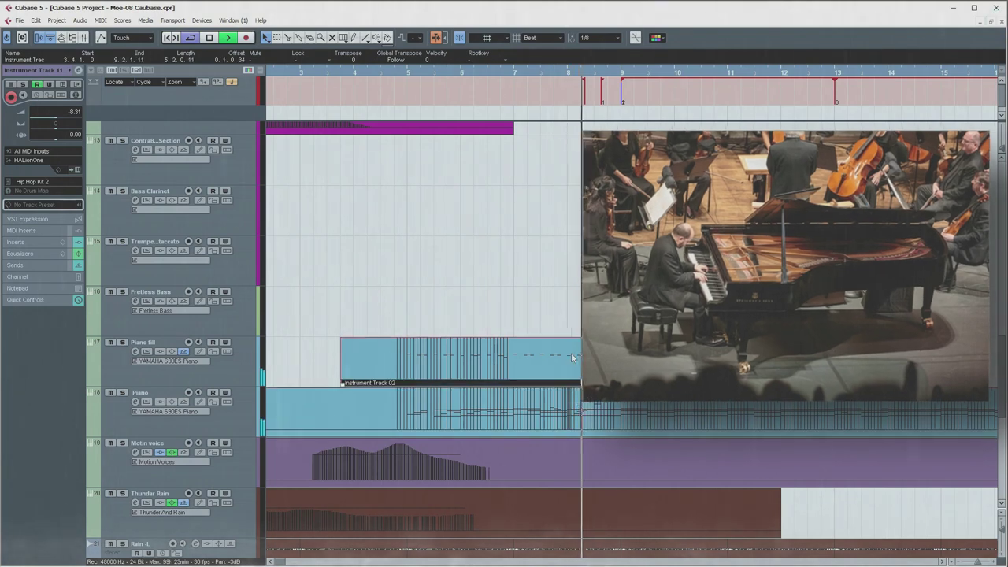
double_click(571, 353)
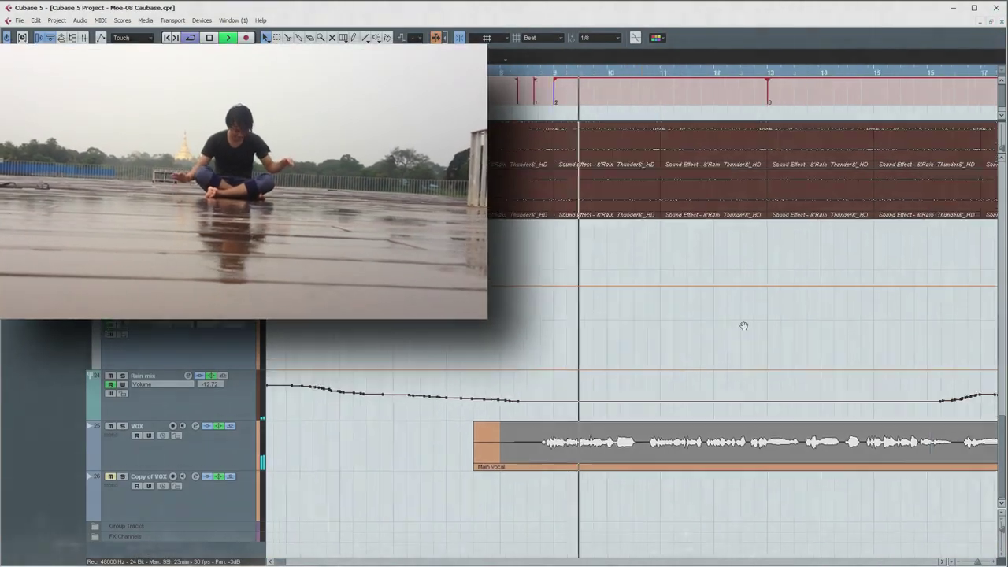
Step: Examine the Slow Movie Strings part's notes and main volume curve from bar 13 in the Key Editor, then close it
drag(743, 326, 511, 337)
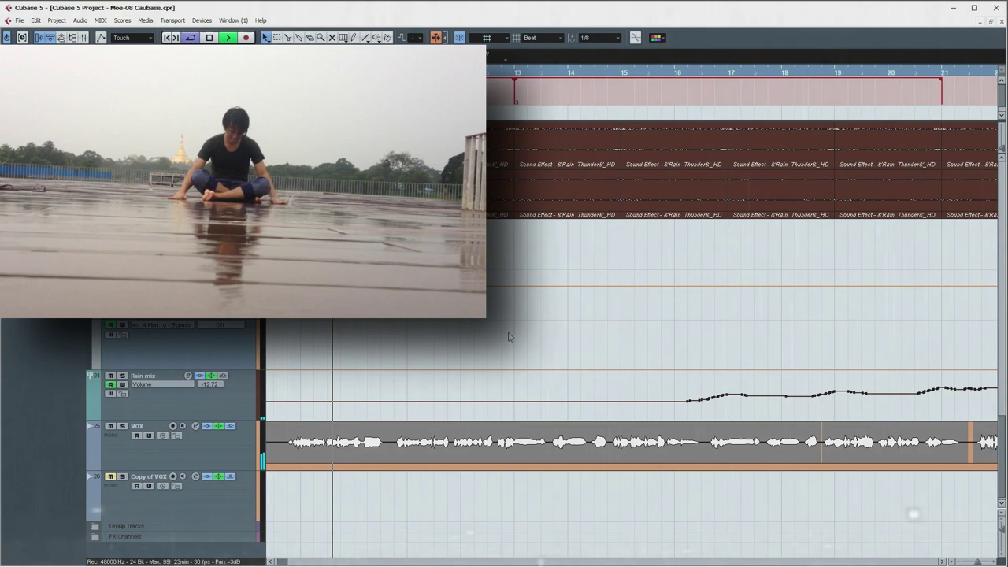
drag(1003, 530, 1002, 534)
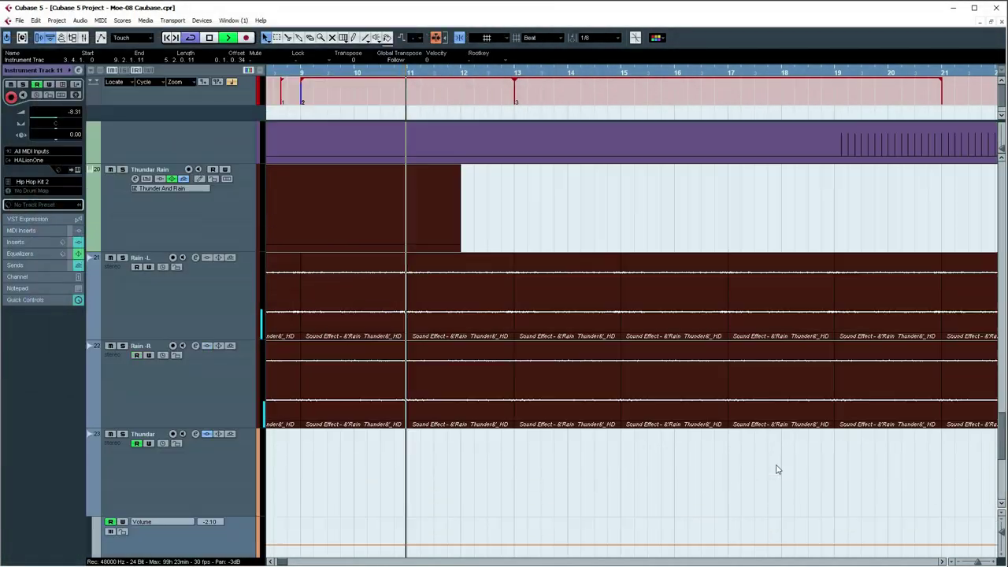
scroll(776, 469, up, 10)
scroll(776, 469, up, 8)
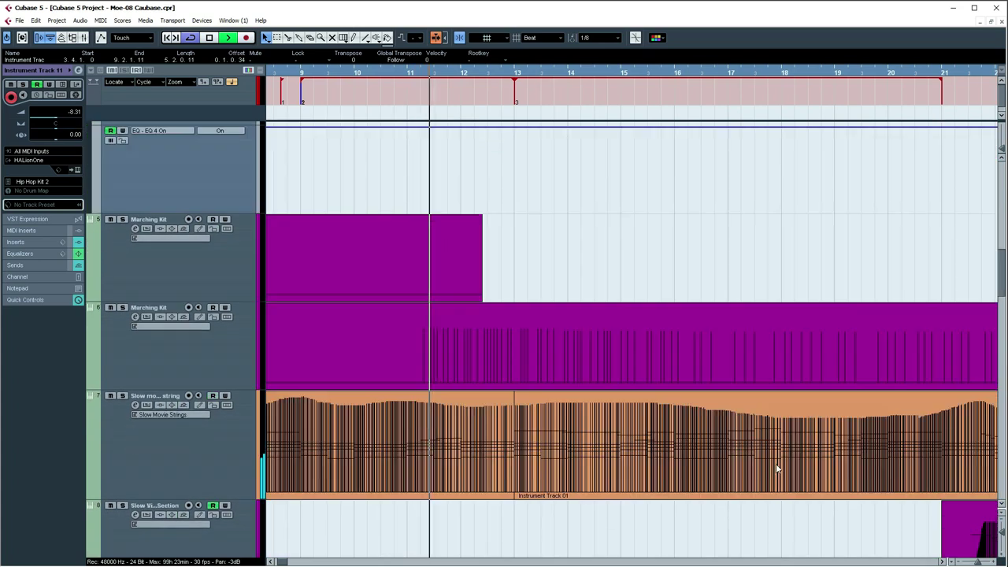
double_click(540, 447)
scroll(538, 339, down, 4)
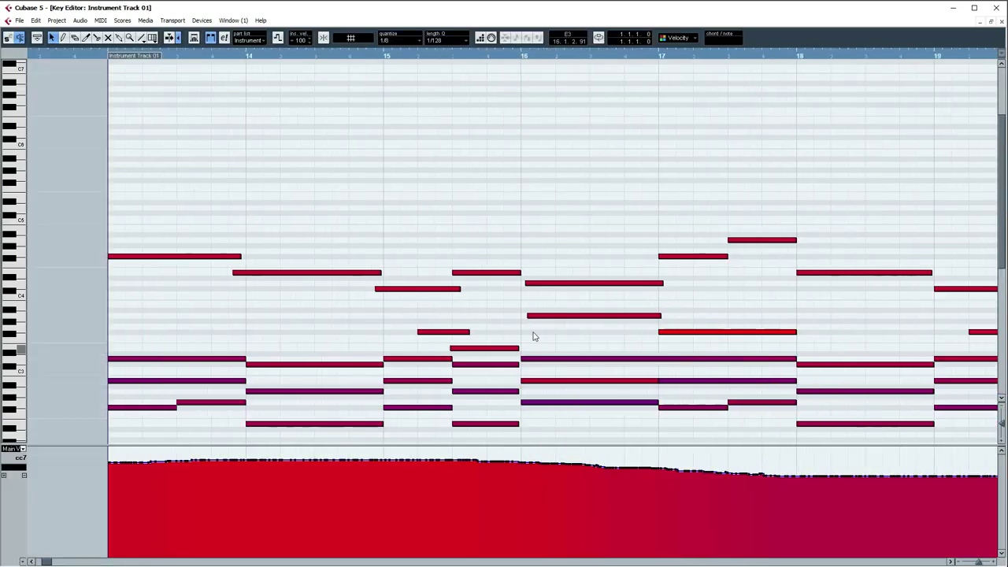
scroll(541, 332, up, 4)
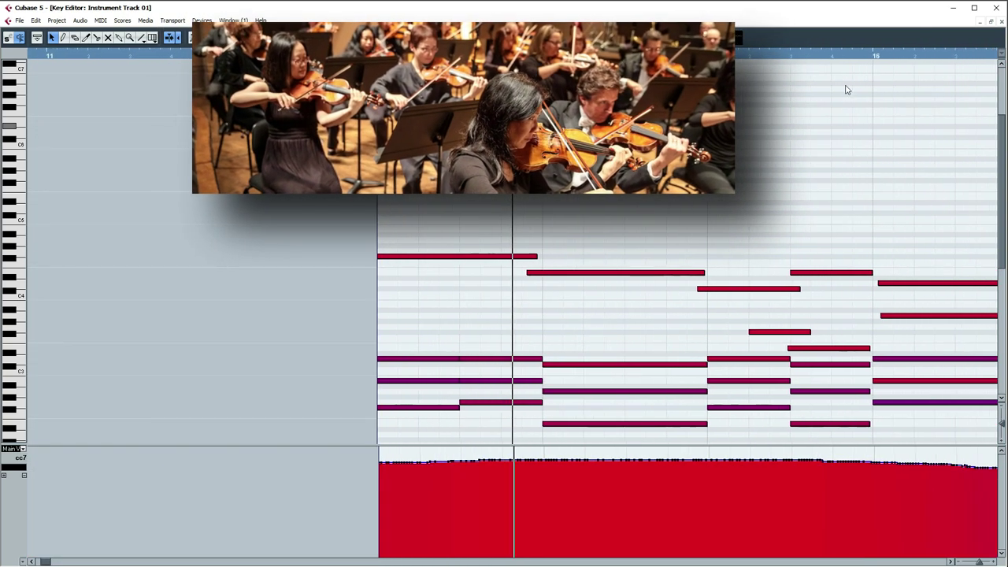
click(1001, 22)
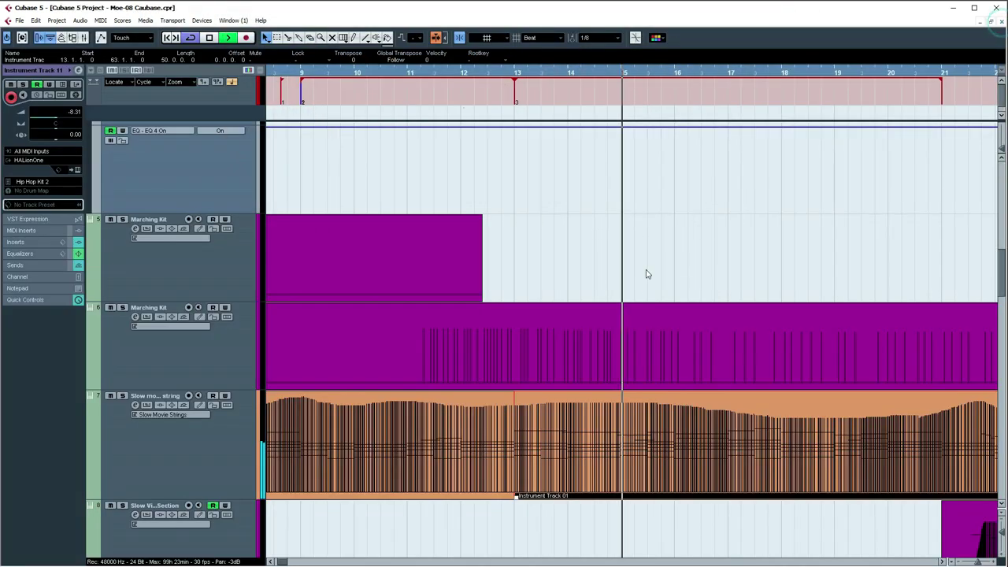
Step: Look over the arrangement from the string tracks down to the Rain mix volume automation and the main vocal
scroll(716, 284, down, 1)
scroll(727, 299, down, 5)
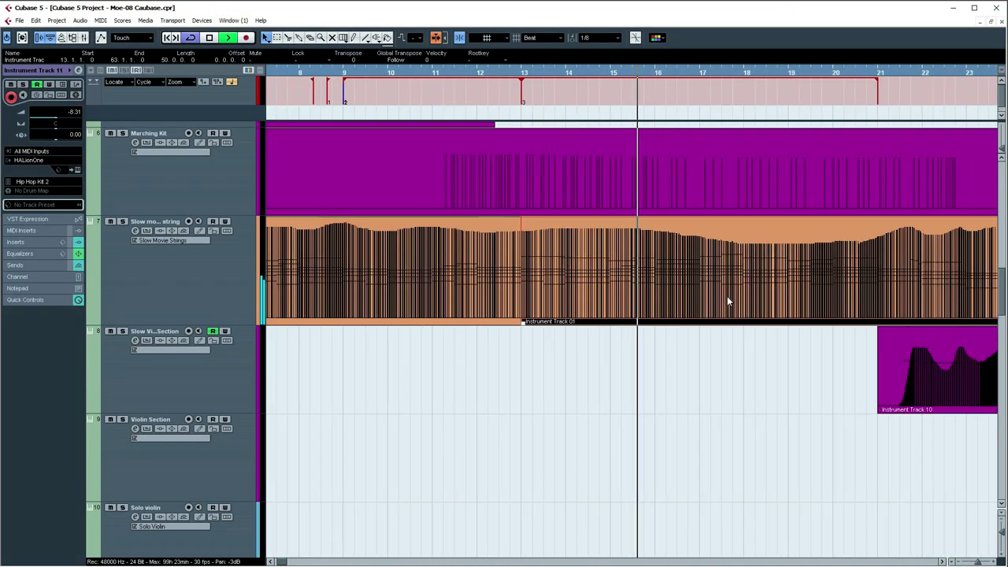
scroll(723, 317, down, 8)
scroll(719, 316, down, 5)
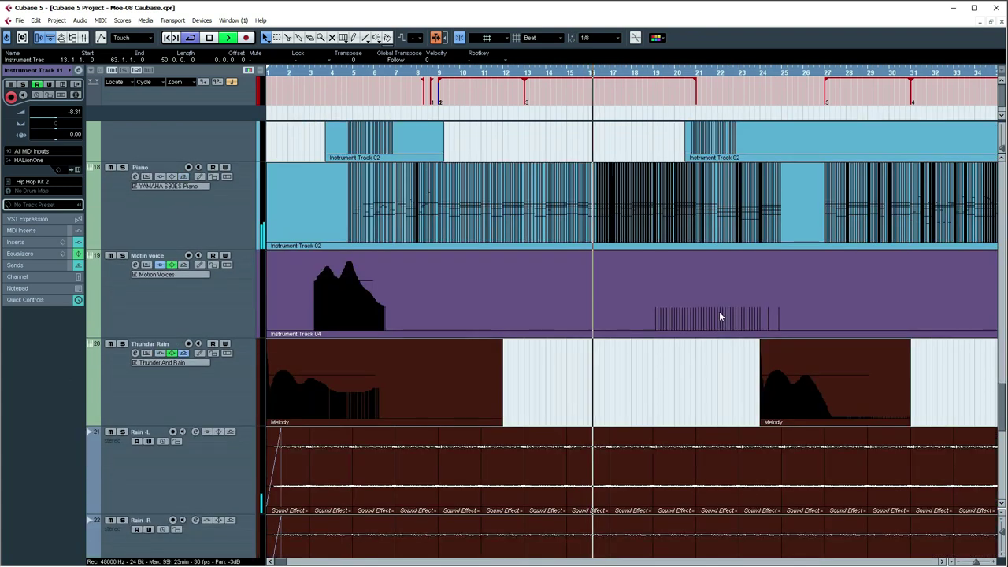
scroll(719, 317, down, 4)
scroll(719, 317, down, 4)
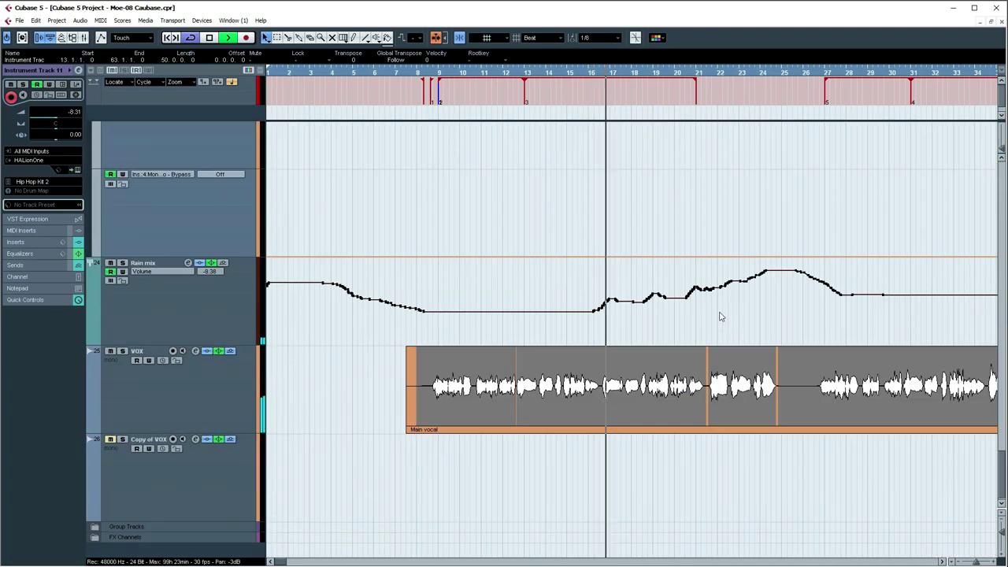
scroll(735, 316, up, 4)
scroll(769, 264, up, 6)
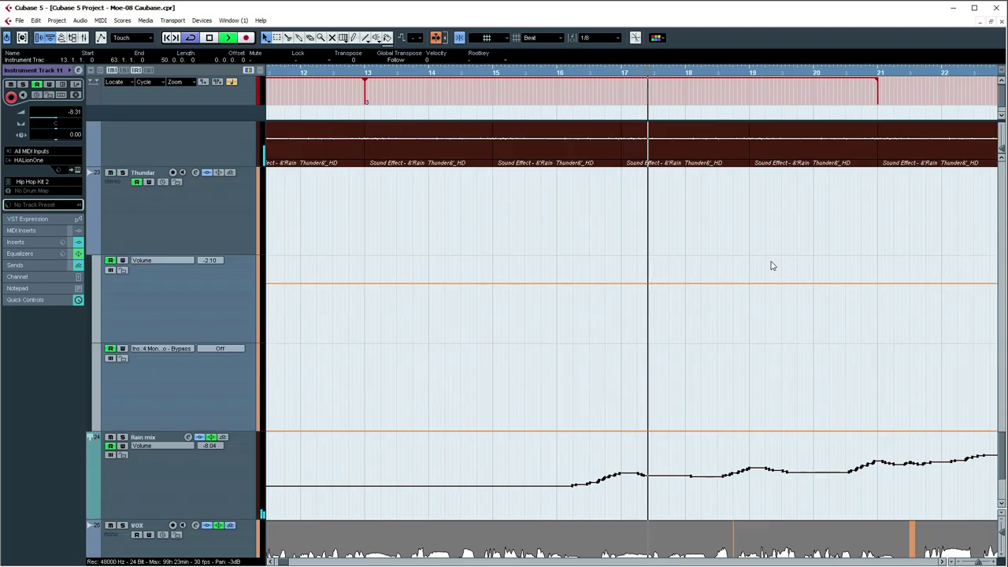
Step: Inspect the Piano part's chords and sustain pedal data around bars 18 to 22 in the Key Editor and close it
scroll(765, 264, up, 2)
scroll(754, 259, down, 1)
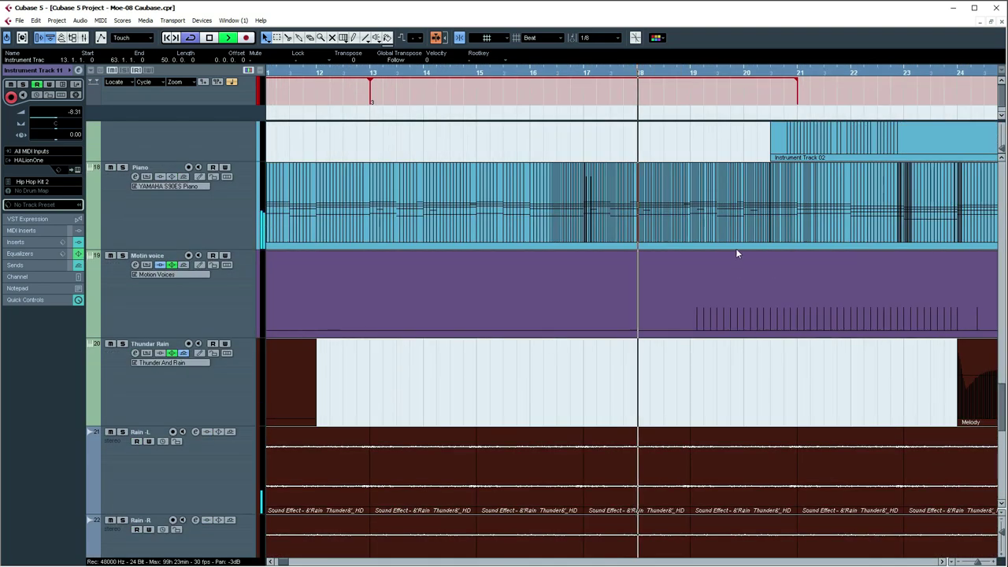
double_click(703, 208)
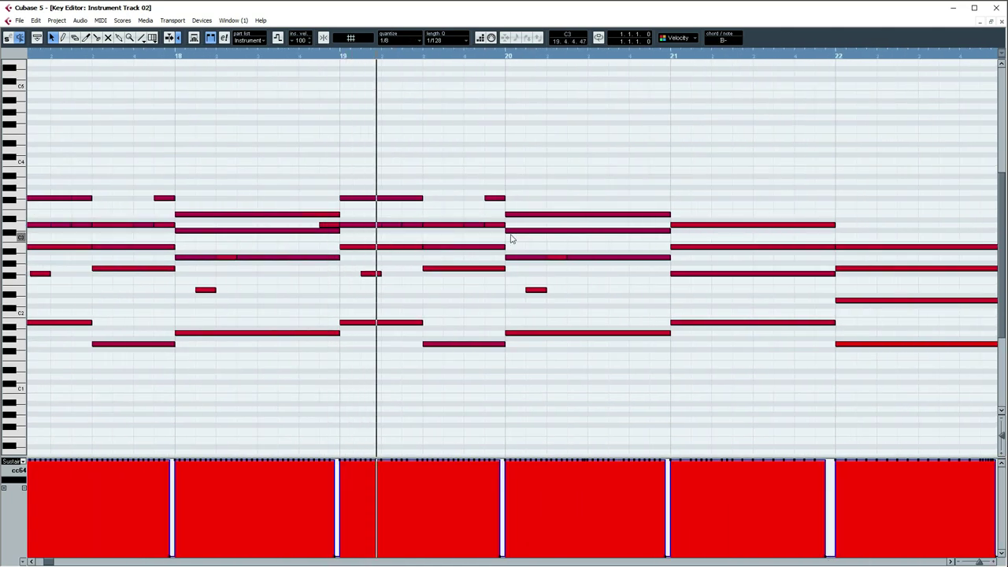
click(1003, 22)
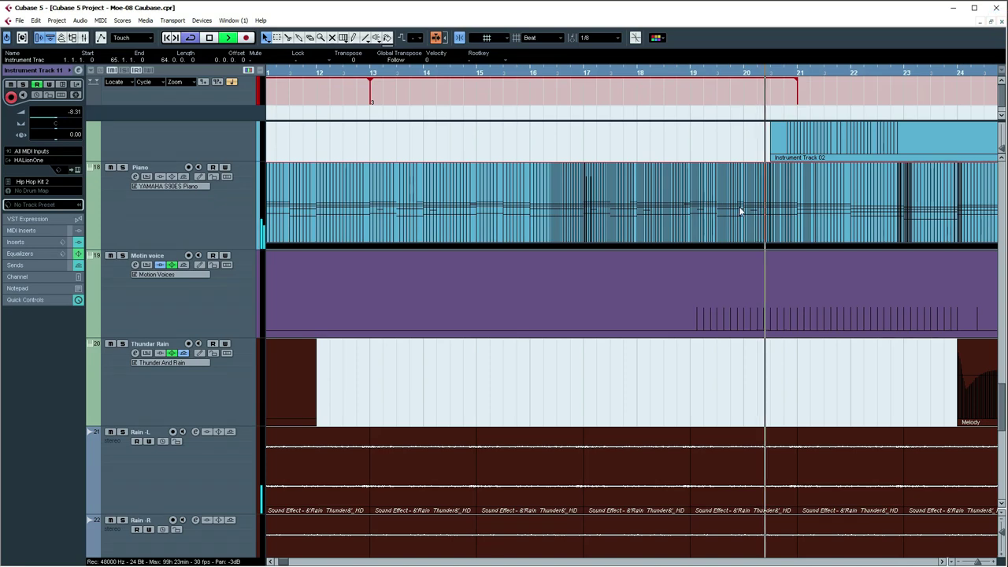
Step: Inspect the Orchestral 16 bass part's notes and main volume curve from bar 21, then return to the project
scroll(819, 227, up, 4)
scroll(832, 231, down, 1)
drag(855, 236, 557, 340)
scroll(494, 367, up, 4)
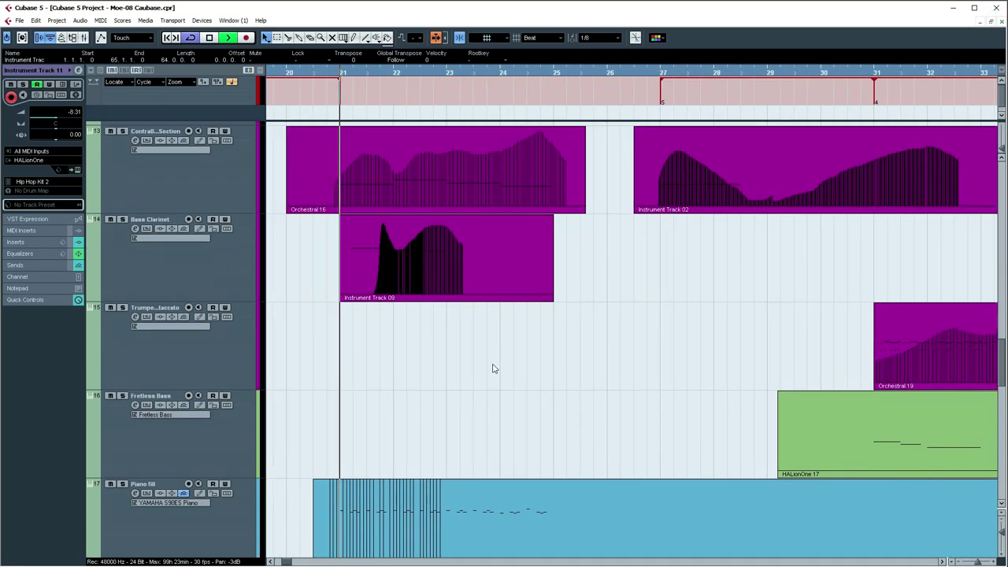
double_click(417, 345)
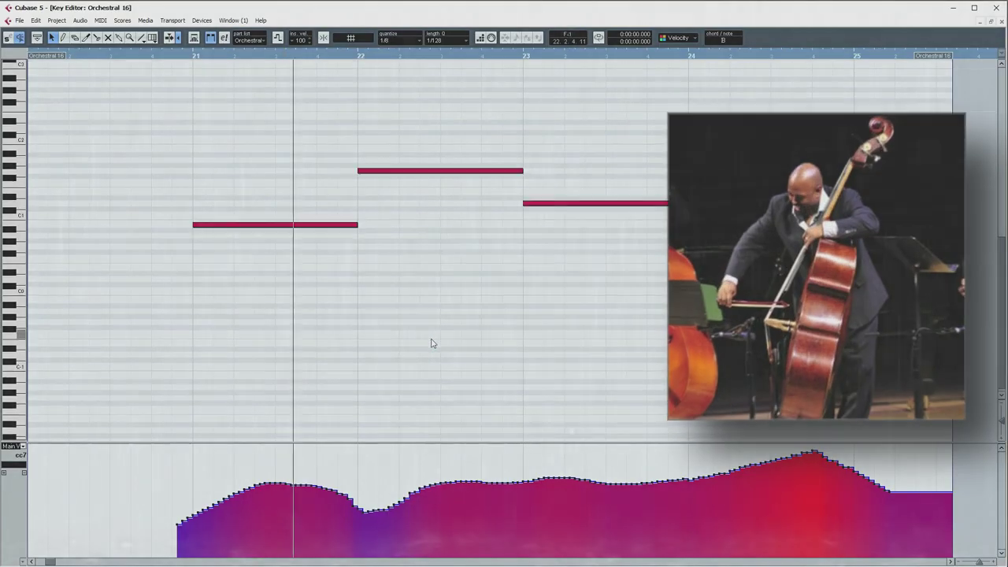
click(1001, 24)
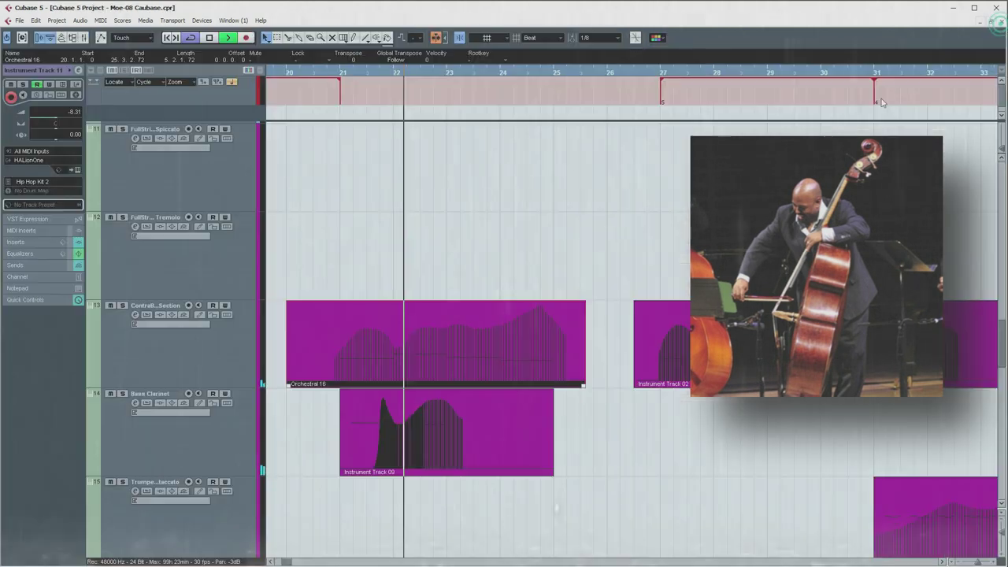
Step: Inspect the Bass Clarinet part's notes and main volume curve in the Key Editor and close it
scroll(457, 244, down, 3)
double_click(457, 244)
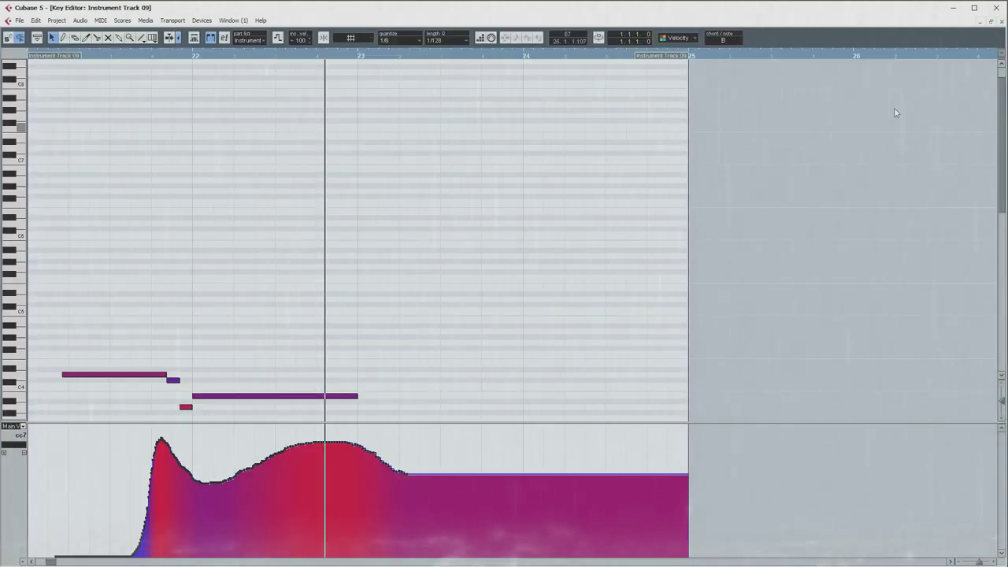
click(1001, 24)
Step: Look over the slow violin section parts, the Thunder clip at bar 25 and the Rain mix volume automation
scroll(682, 273, down, 2)
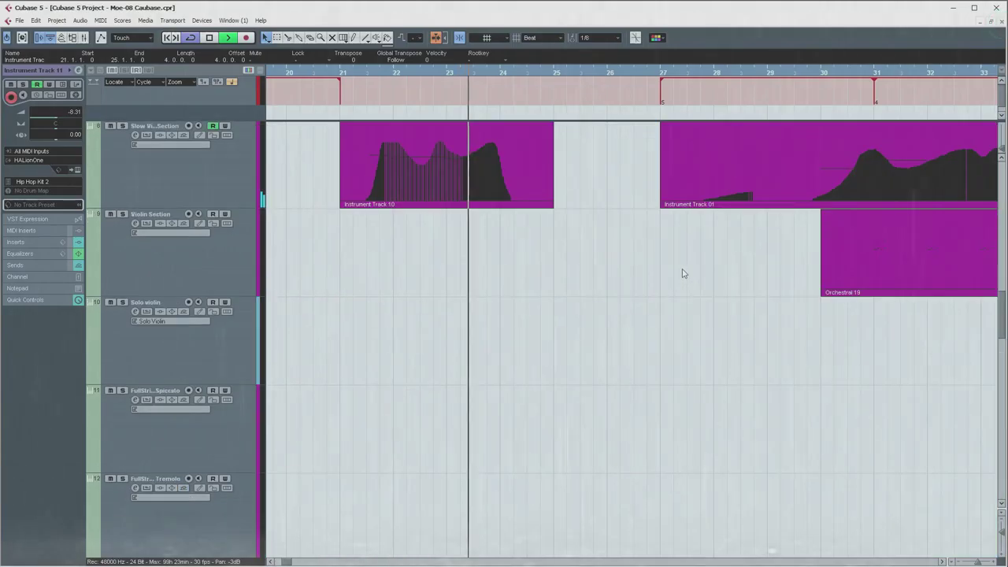
scroll(683, 272, up, 4)
scroll(591, 300, down, 12)
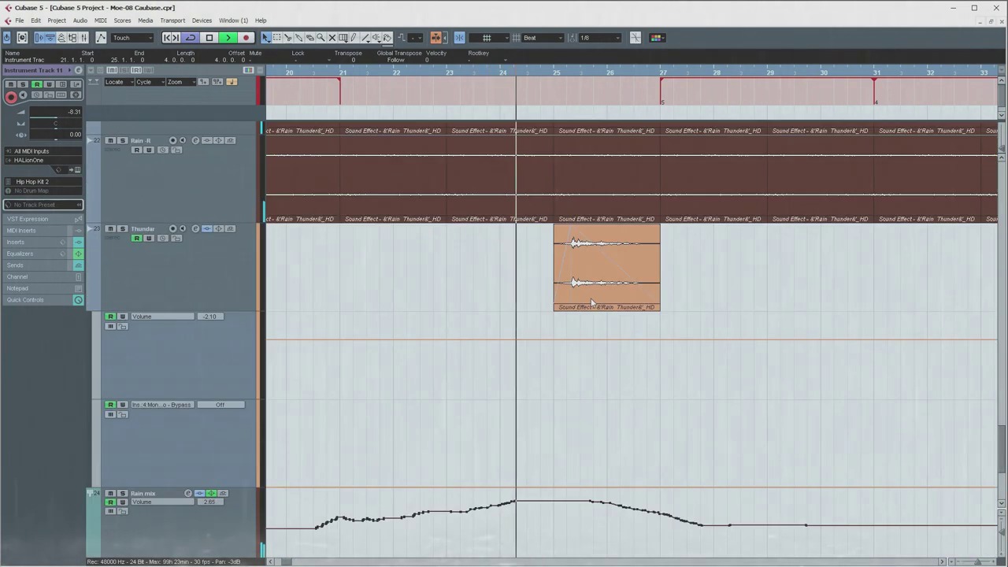
scroll(598, 304, up, 2)
drag(741, 393, 520, 455)
scroll(551, 441, down, 3)
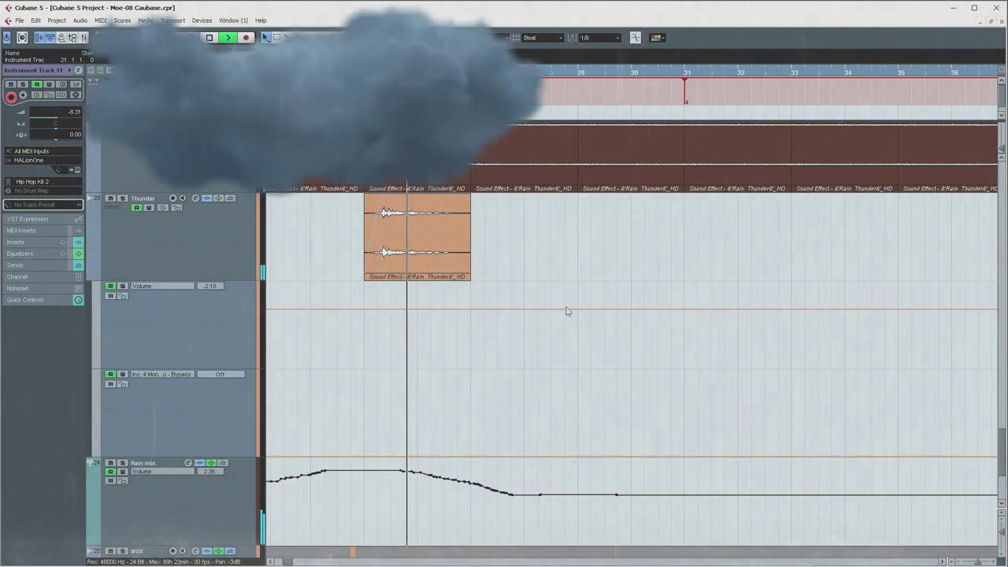
Step: Open the Drum track's HALionOne 18 part in the Key Editor and examine its pattern from bar 27
scroll(566, 307, up, 10)
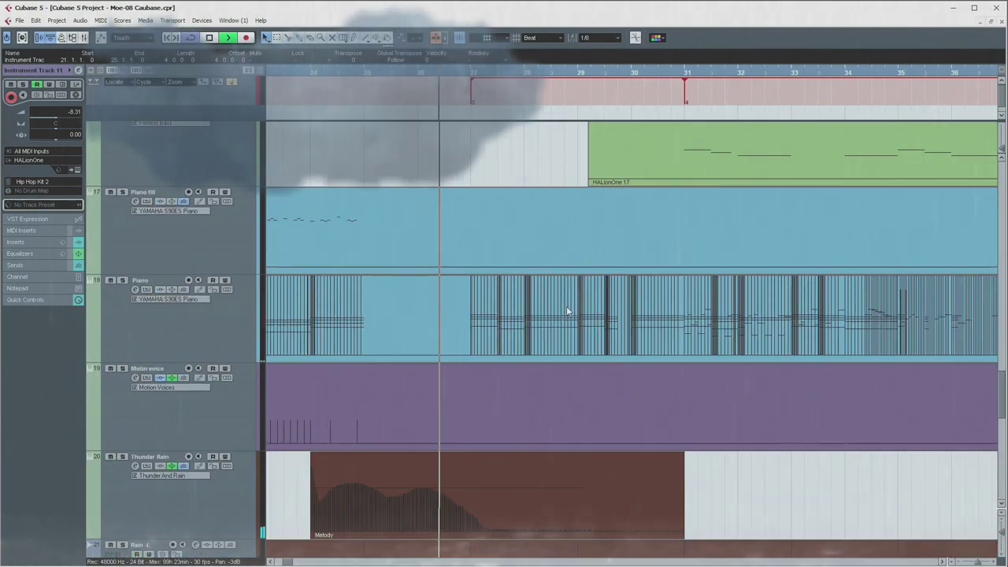
scroll(566, 307, up, 10)
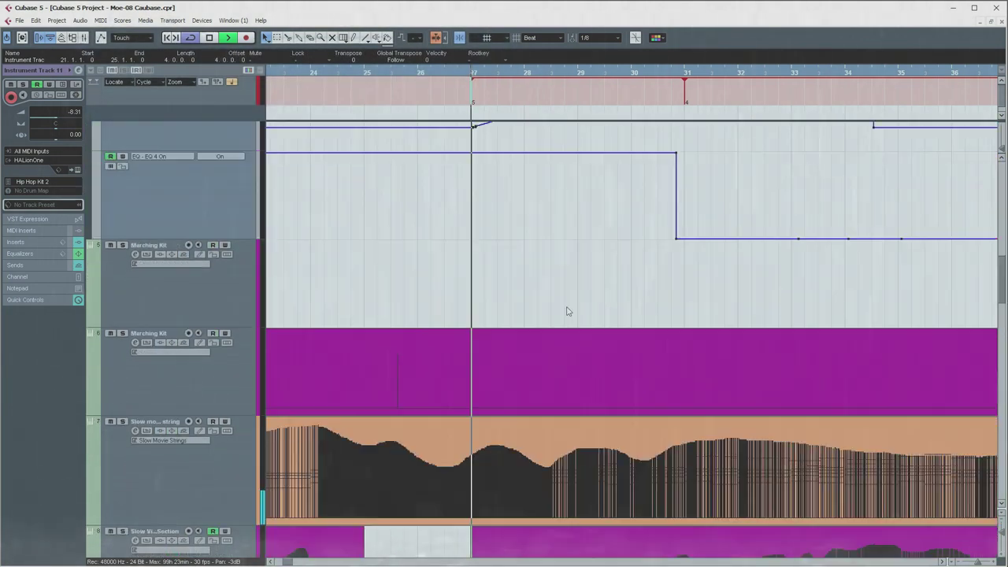
scroll(569, 314, down, 5)
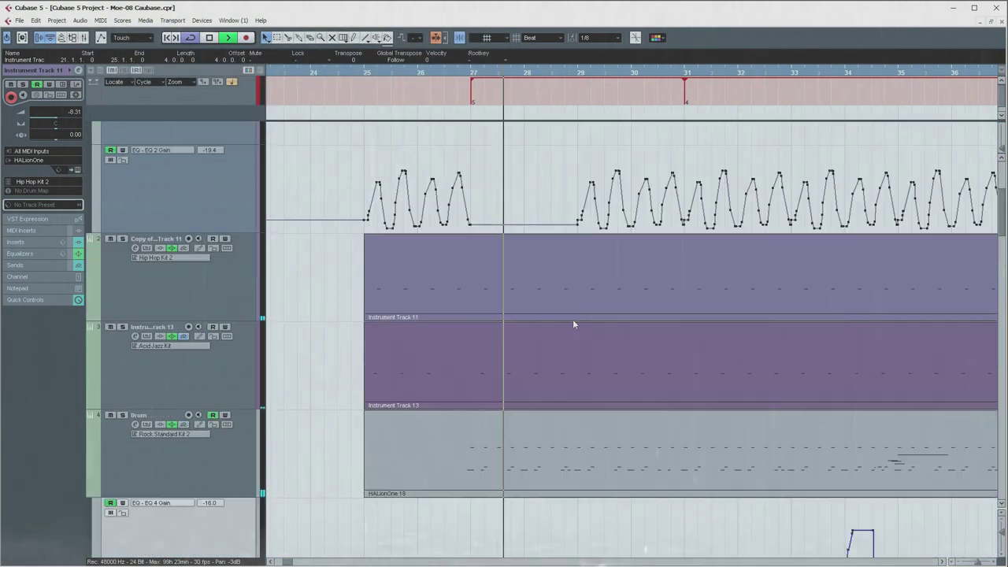
double_click(616, 275)
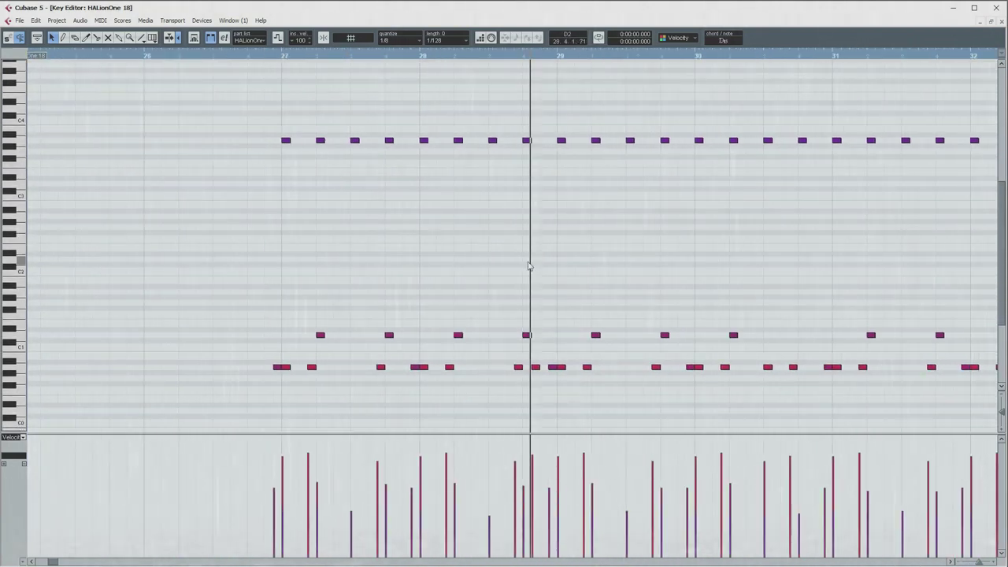
drag(603, 254, 473, 247)
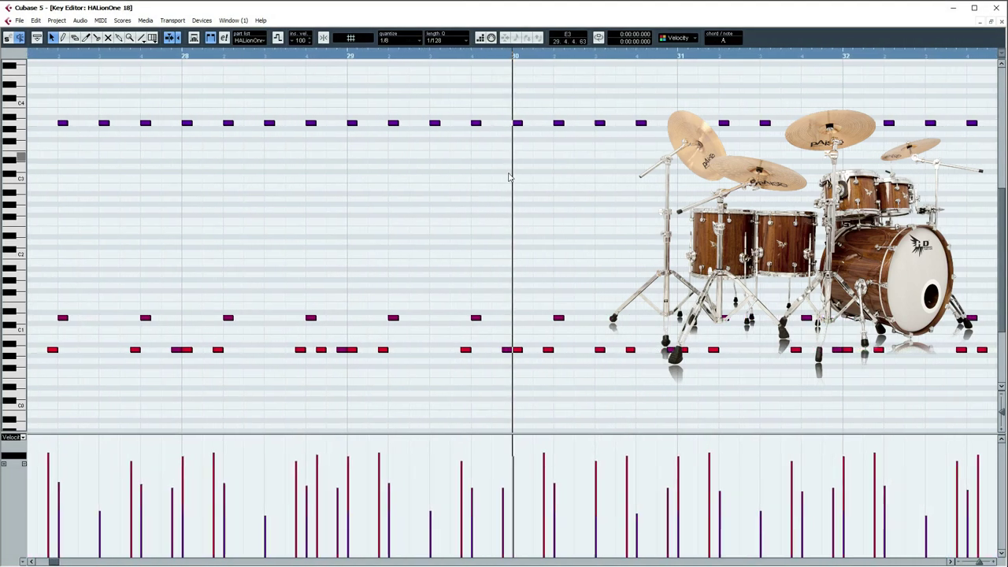
Step: Survey the drum part's longer pattern through about bar 43 and close the Key Editor
key(f)
key(g)
key(g)
key(g)
key(g)
key(g)
key(g)
key(g)
key(g)
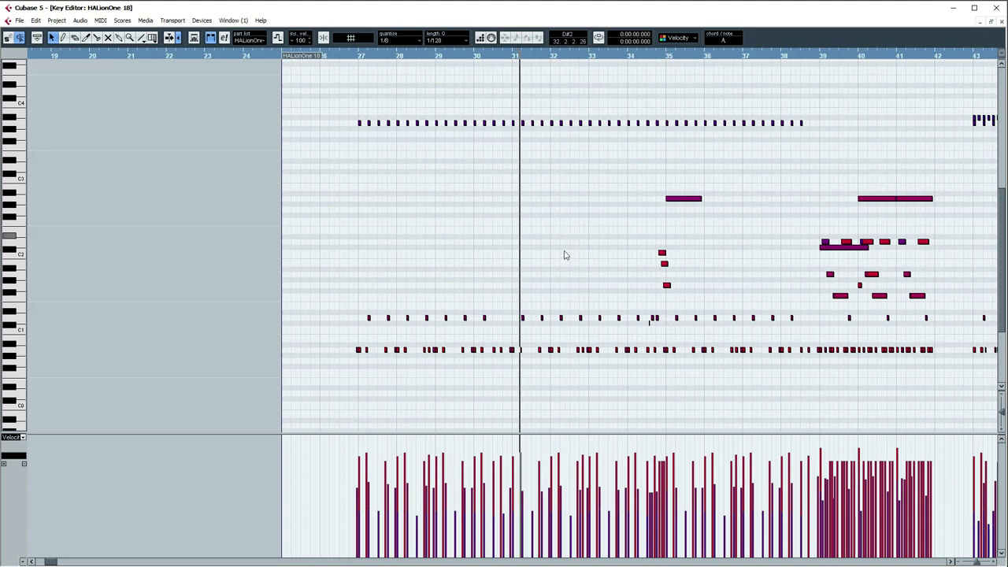
click(1002, 22)
Step: Inspect the Violin Section's Orchestral 19 part from bar 31 to about bar 38 in the Key Editor and close it
scroll(734, 277, down, 10)
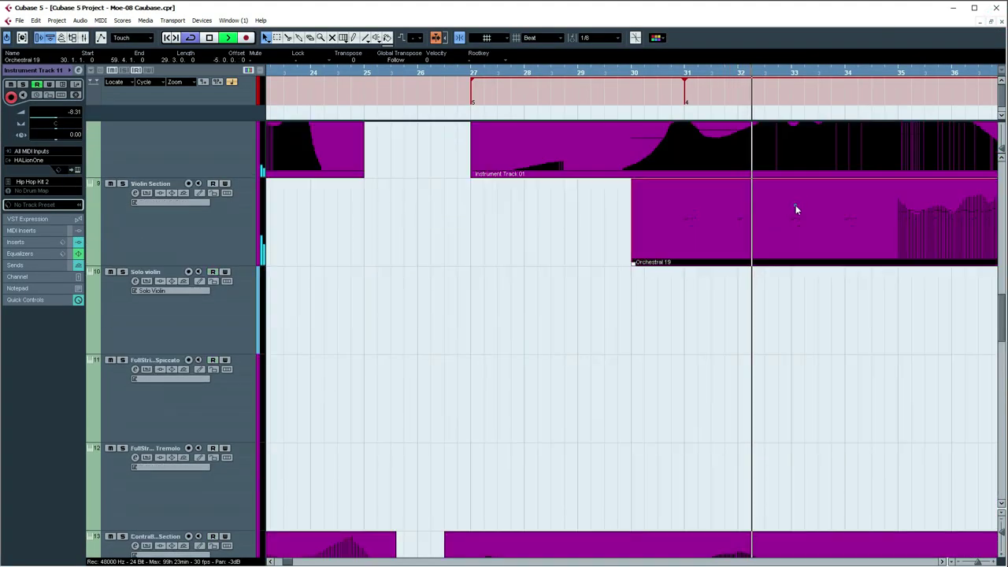
double_click(796, 209)
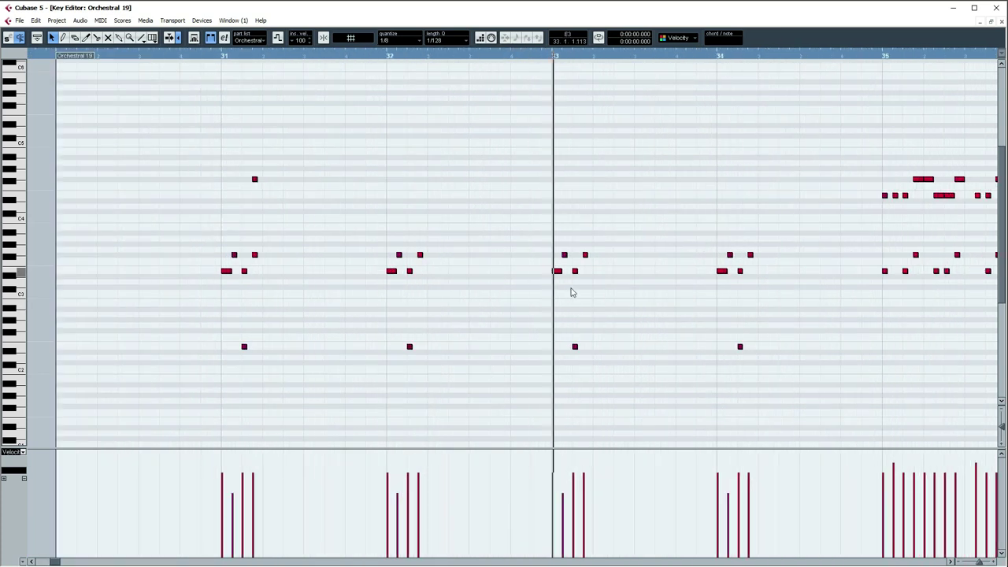
drag(818, 279, 441, 305)
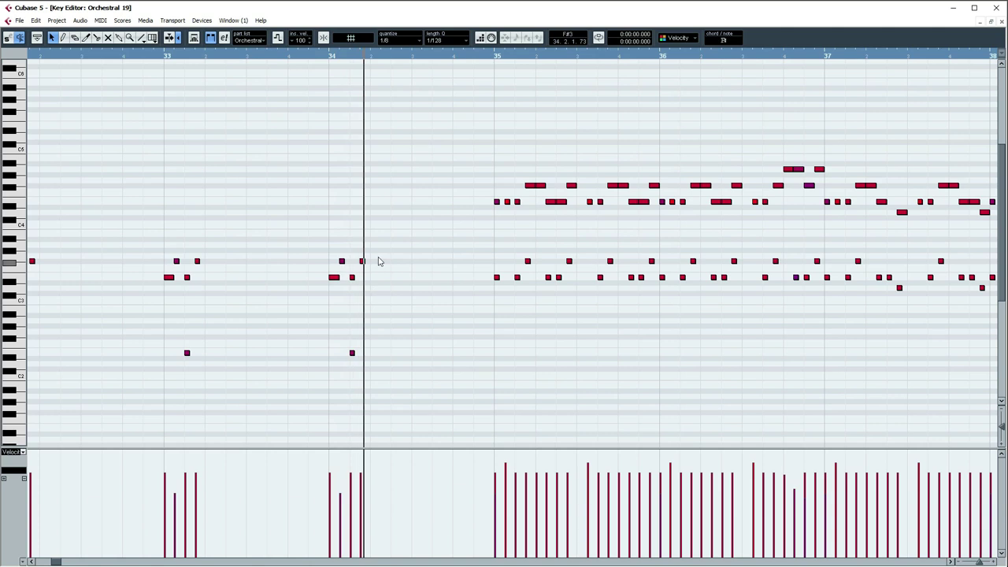
click(1001, 22)
Step: Open the staccato trumpet part in the Key Editor to examine its notes and main volume curve around bar 36
drag(883, 403, 392, 109)
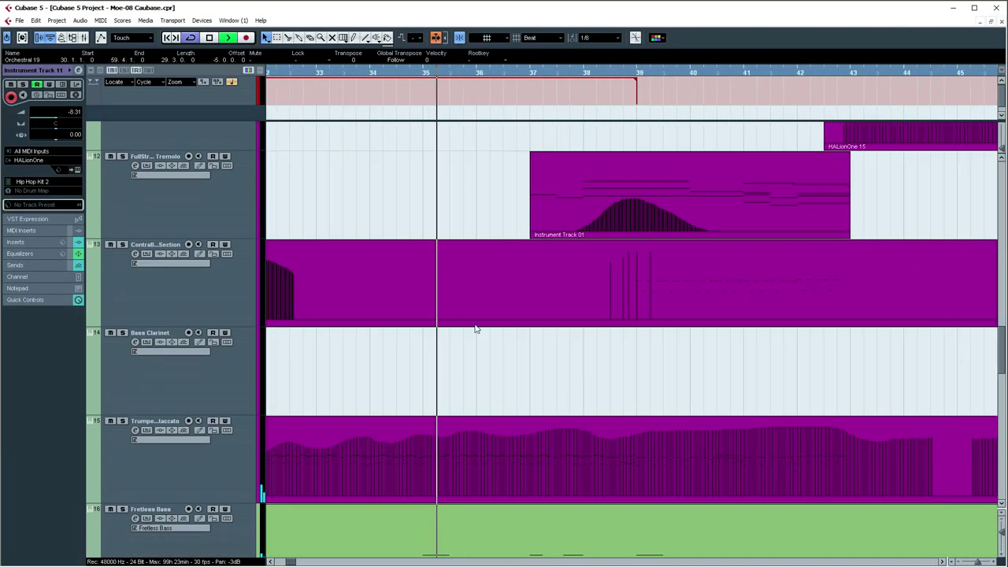
double_click(530, 457)
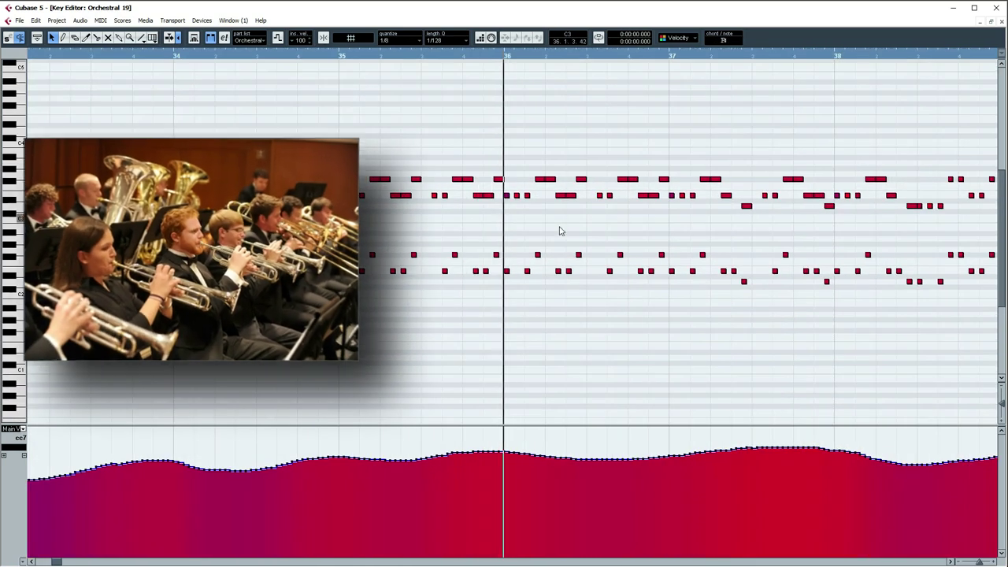
Step: Close the trumpet part's Key Editor and survey the string tracks' parts between about bars 29 and 62
click(1002, 22)
key(g)
key(g)
key(g)
key(g)
drag(789, 382, 605, 274)
scroll(603, 357, up, 3)
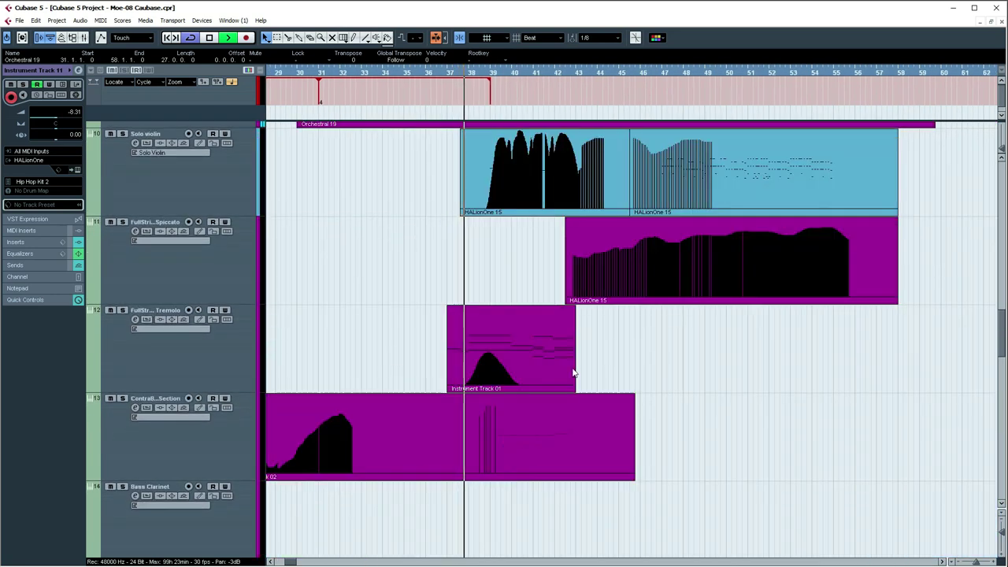
Step: Inspect the notes and main volume curve of the full strings tremolo part in the Key Editor and close it
double_click(524, 340)
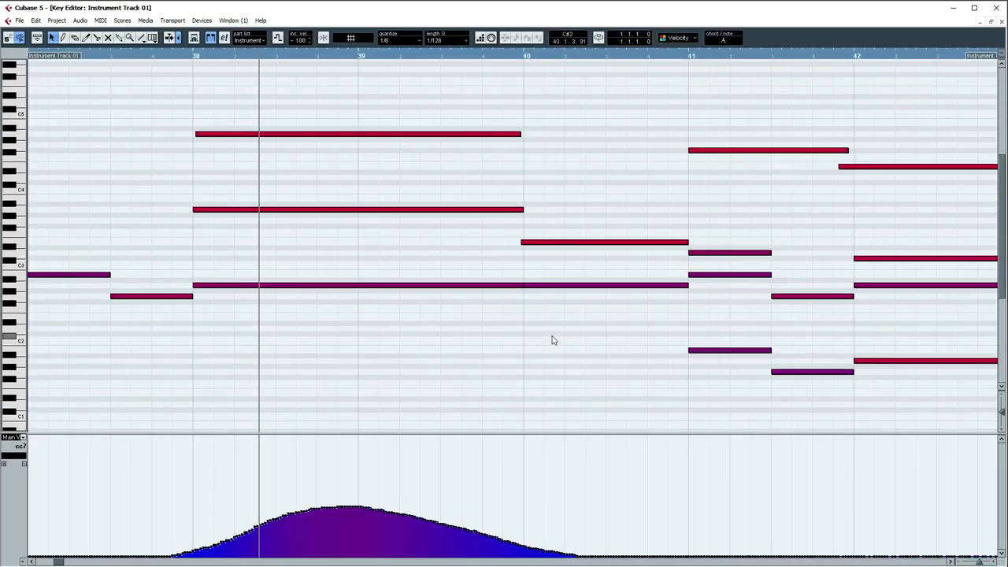
key(g)
key(g)
key(g)
key(g)
key(g)
scroll(544, 271, up, 4)
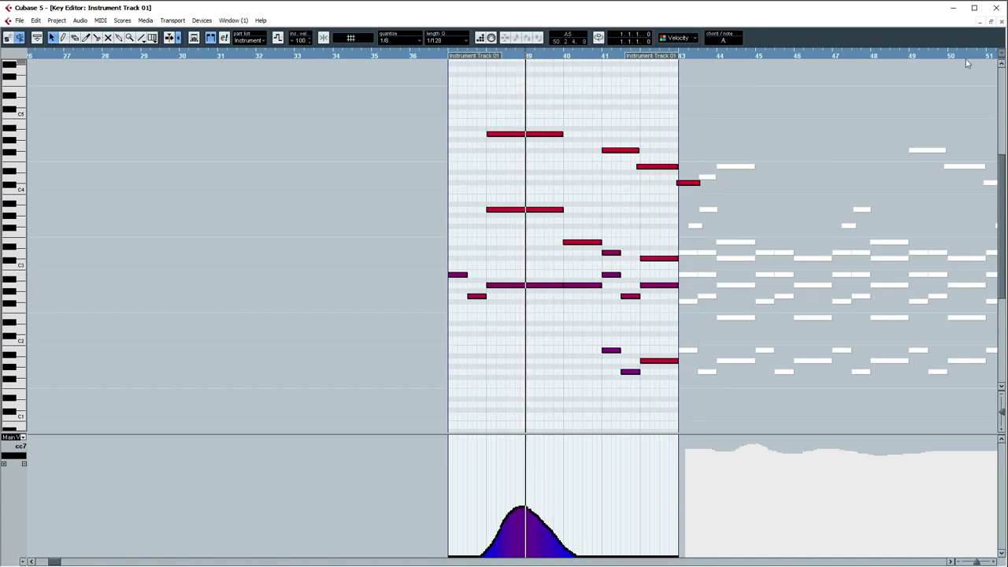
click(1002, 22)
Step: Inspect the Drum track's HALionOne 18 part around bars 39 to 46 in the Key Editor and close it
scroll(666, 273, down, 10)
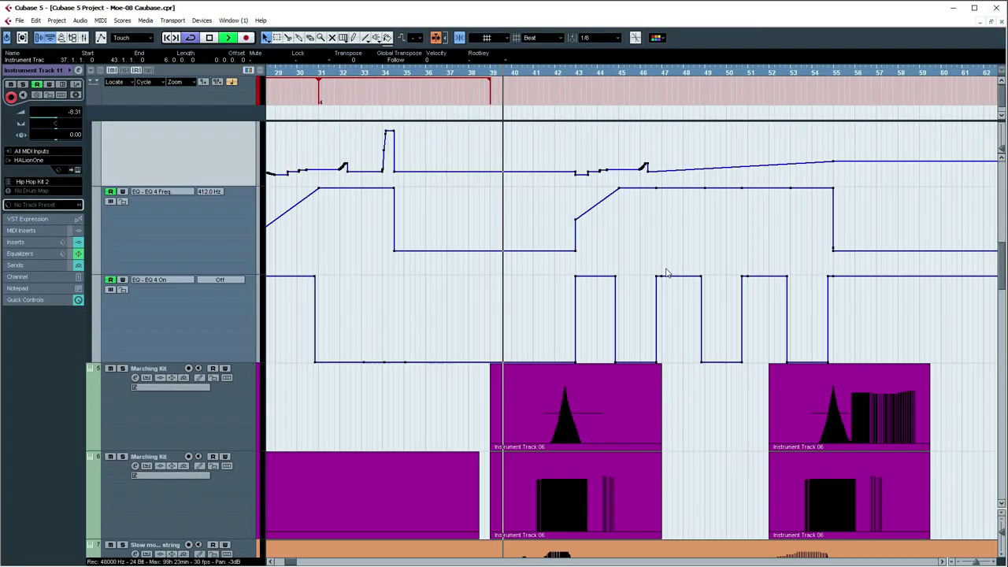
scroll(666, 272, up, 5)
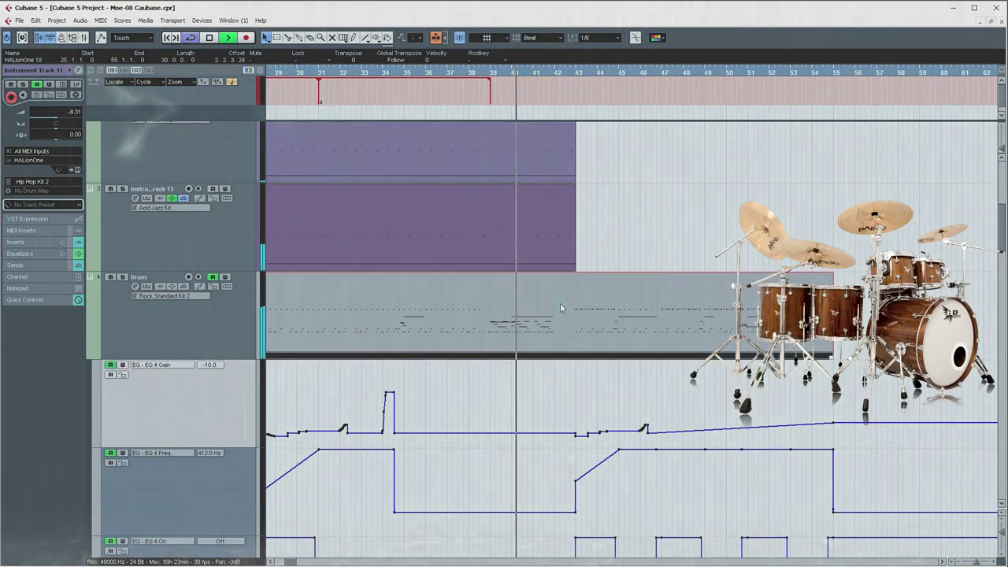
double_click(560, 302)
scroll(591, 296, down, 5)
scroll(529, 146, right, 3)
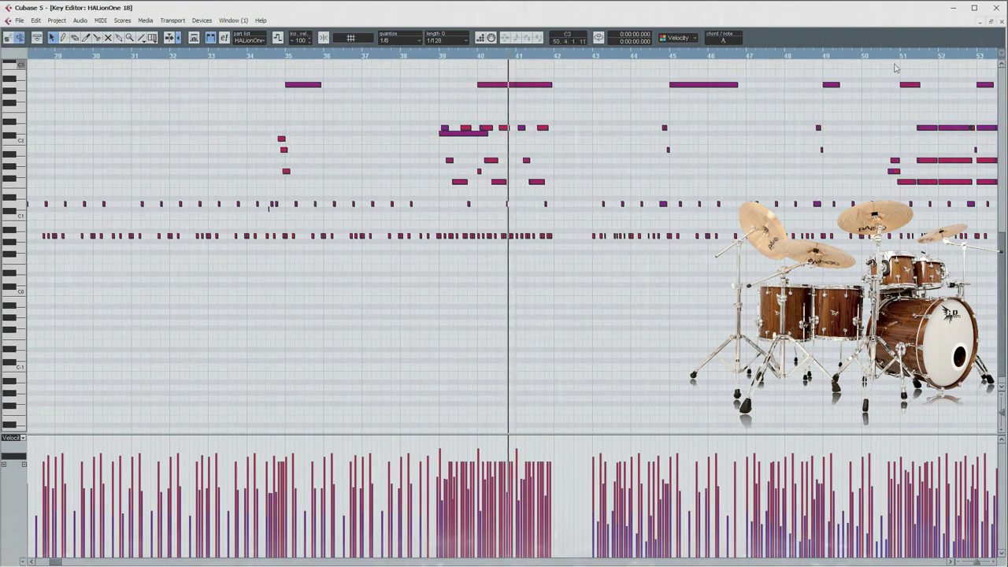
key(h)
key(h)
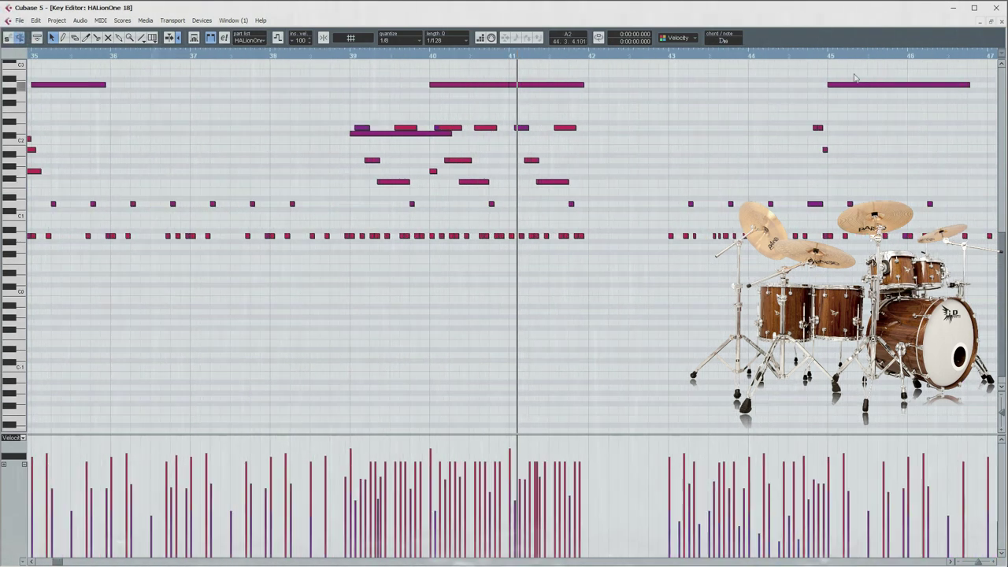
click(1001, 22)
Step: Inspect the Solo violin's HALionOne 15 part around bar 42 and the Piano fill part around bar 46, closing each Key Editor
scroll(614, 327, down, 8)
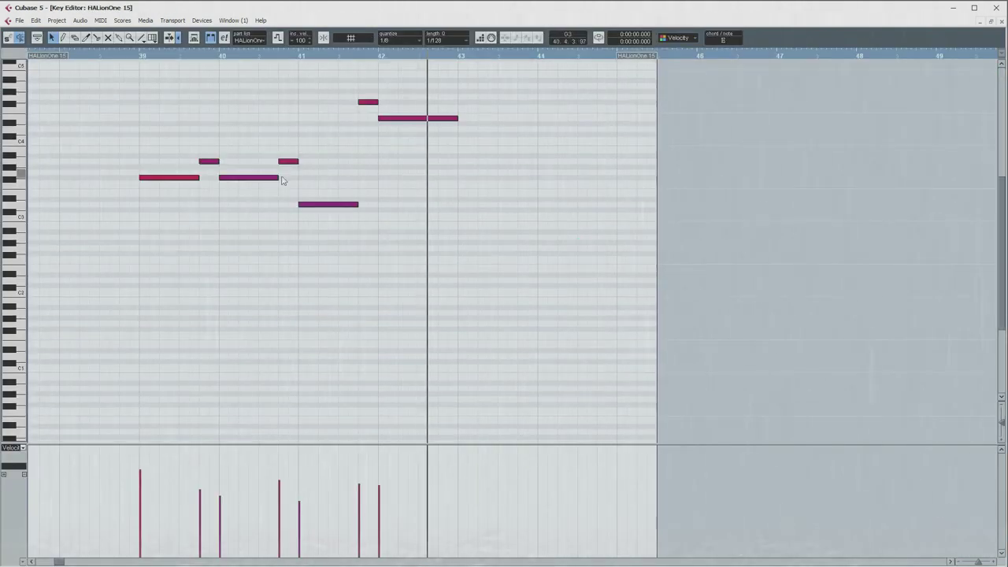
click(1002, 24)
scroll(530, 304, down, 6)
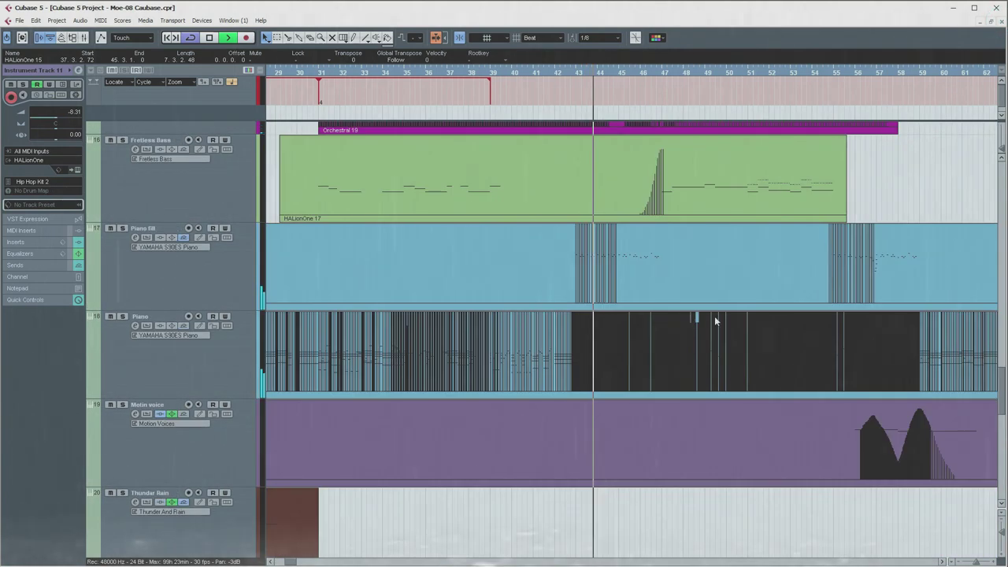
double_click(674, 269)
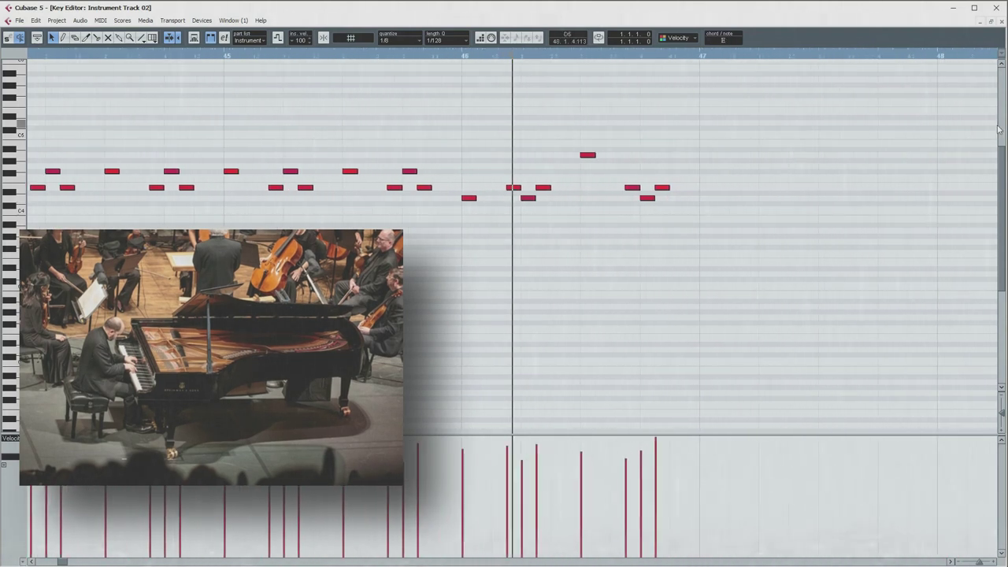
click(1001, 23)
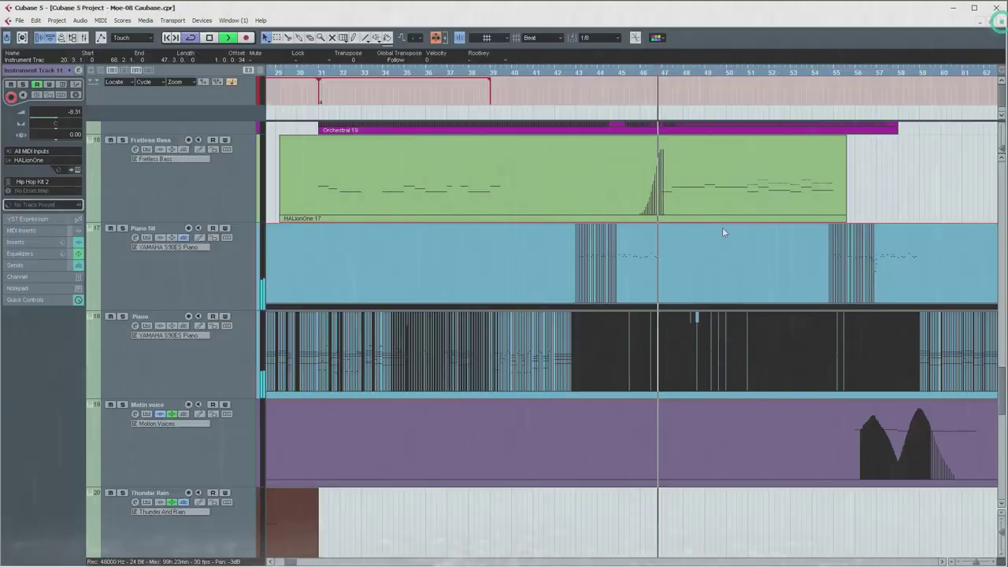
Step: Survey the arrangement from about bar 41 onward, from the drum's EQ 4 automation to the rain and thunder tracks
scroll(717, 237, up, 10)
scroll(693, 249, down, 5)
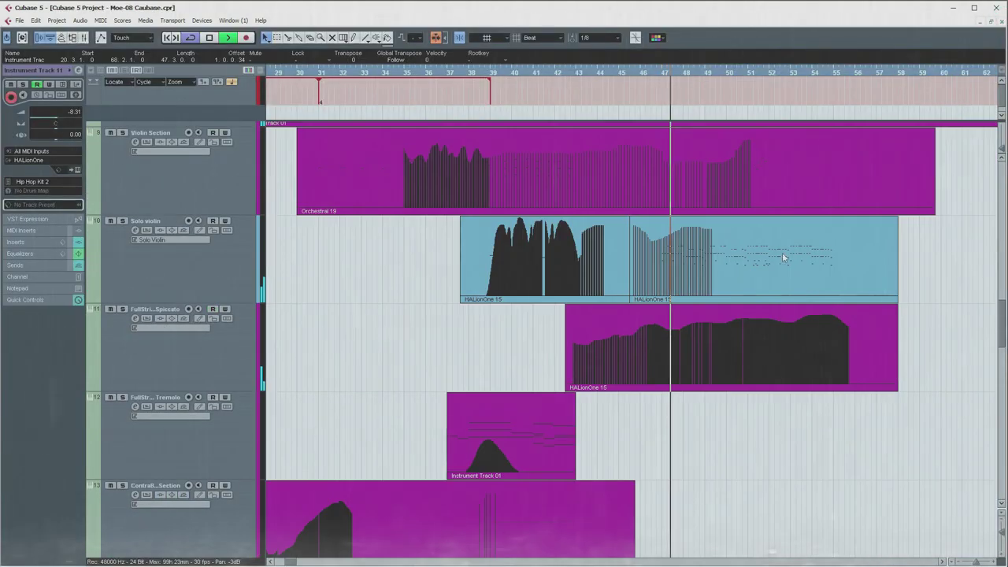
scroll(629, 252, up, 8)
scroll(629, 250, up, 3)
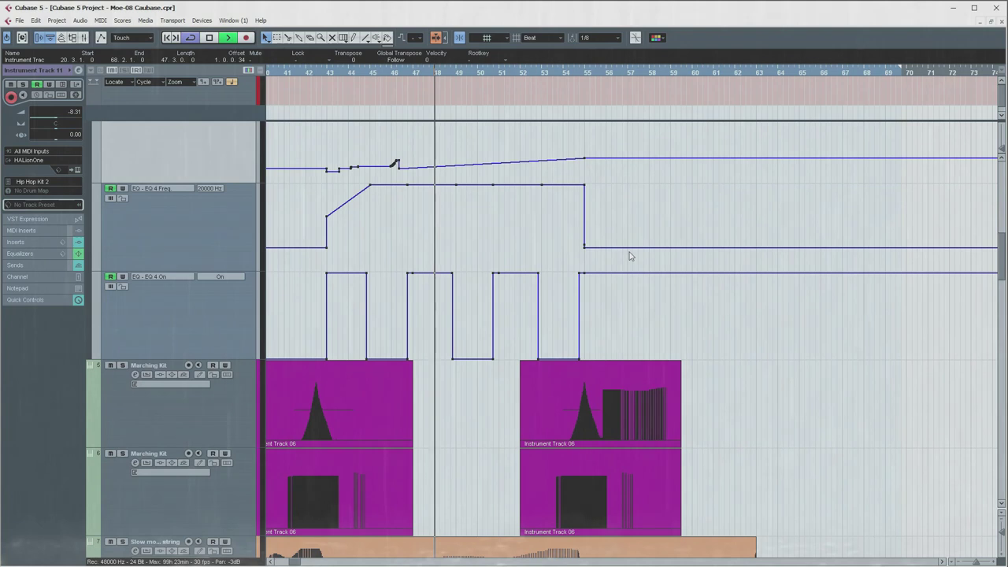
scroll(628, 251, down, 12)
scroll(628, 250, down, 8)
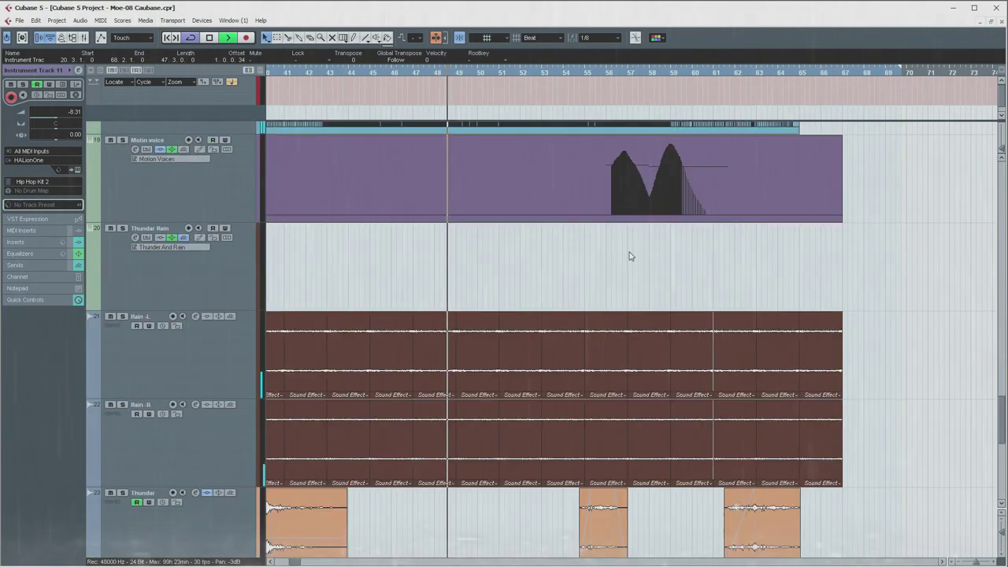
Step: Inspect the Fretless Bass track's HALionOne 17 part around bars 50 to 54 in the Key Editor and close it
drag(1002, 435, 1001, 357)
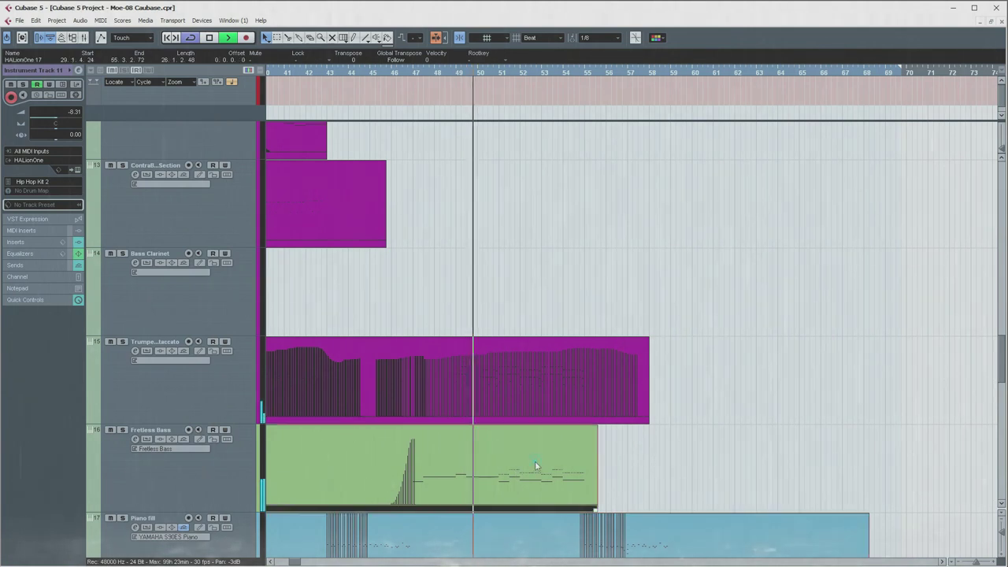
double_click(535, 464)
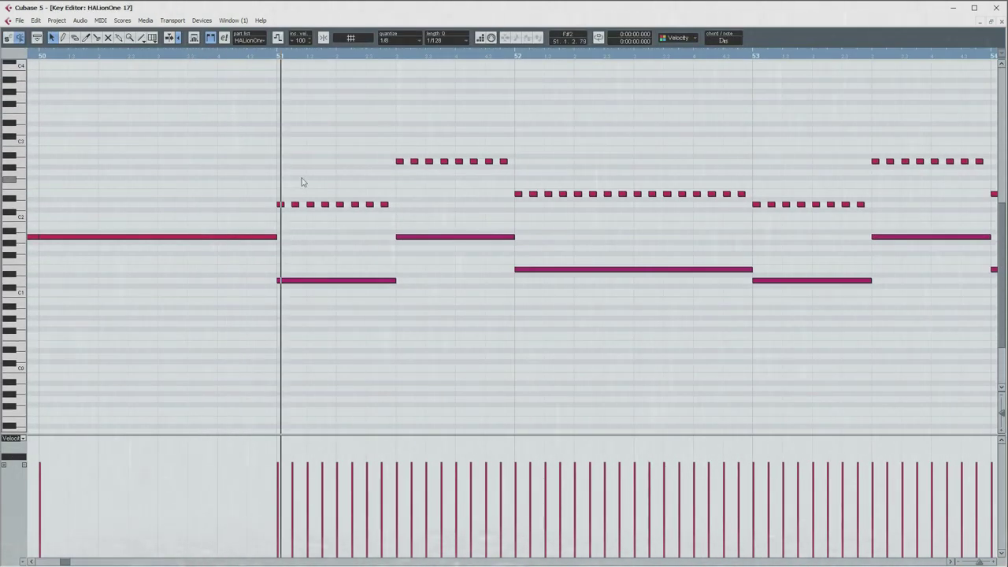
click(1001, 23)
Step: Examine the ending of the Drum track's HALionOne 18 part, from about bar 48 to 55, in the Key Editor and close it
scroll(678, 267, up, 10)
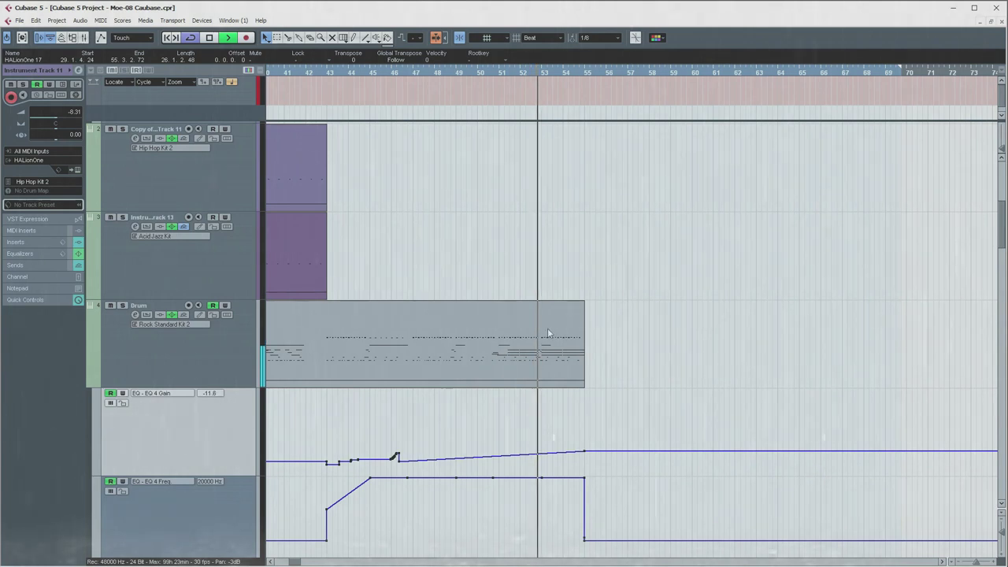
double_click(548, 330)
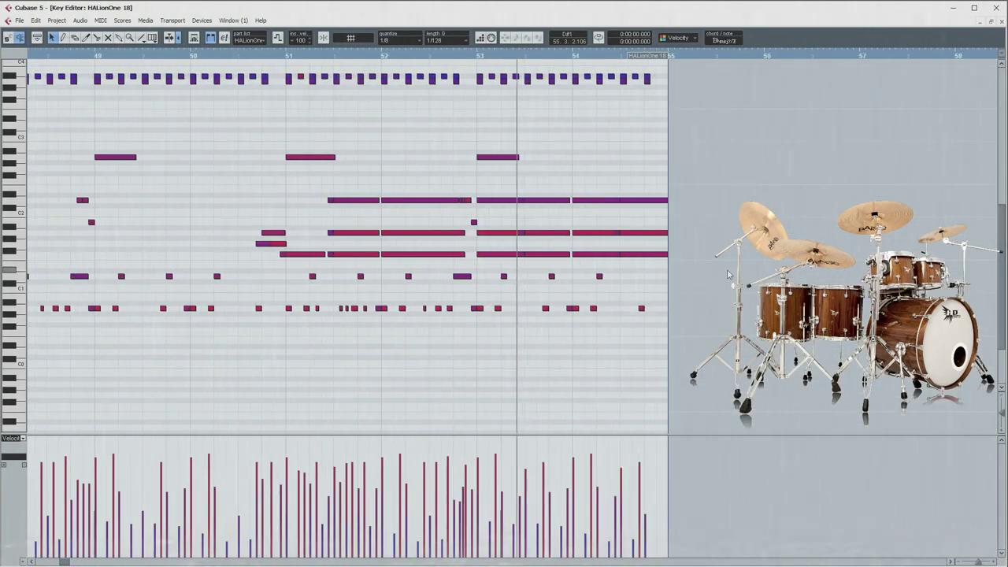
key(h)
key(h)
key(h)
key(g)
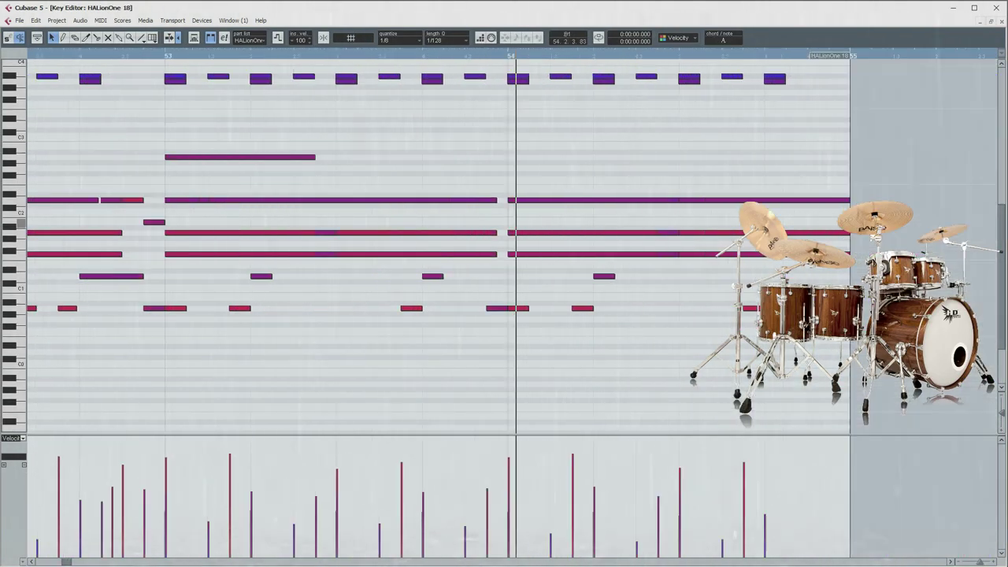
key(g)
key(g)
key(g)
key(g)
key(h)
scroll(551, 219, up, 3)
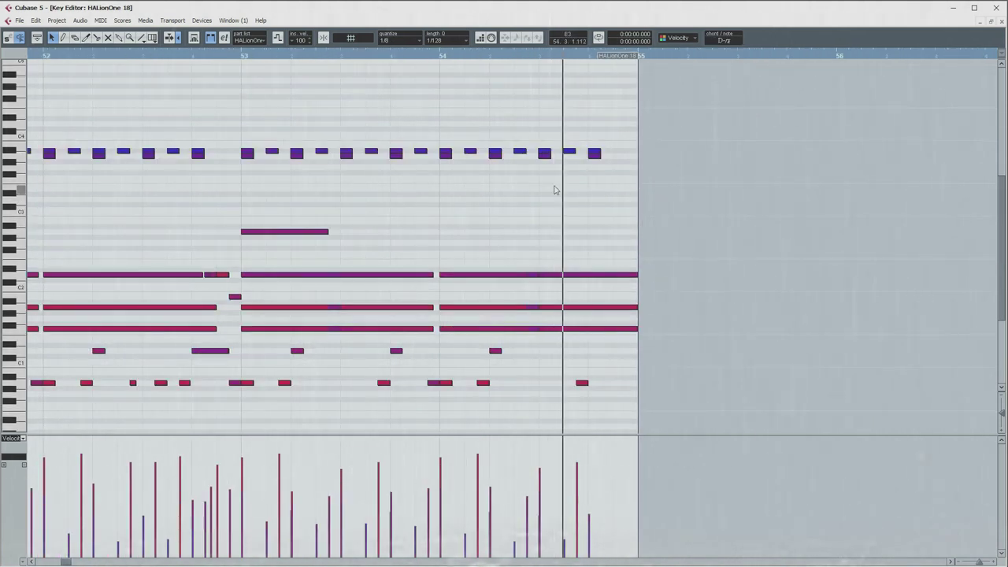
click(1002, 22)
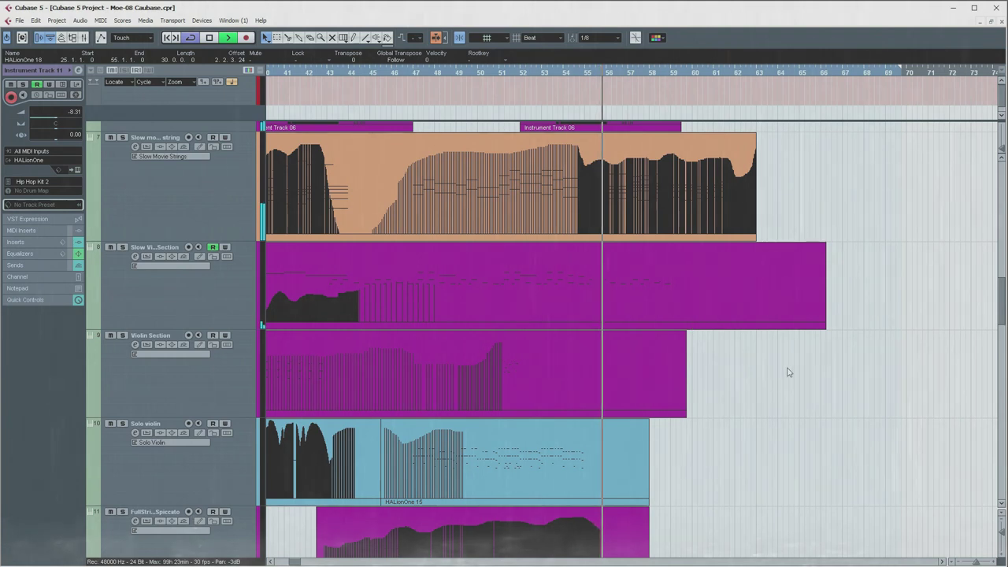
Step: Inspect the Piano fill track's second phrase, from bar 55 to 59, in the Key Editor and close it
key(h)
key(h)
key(h)
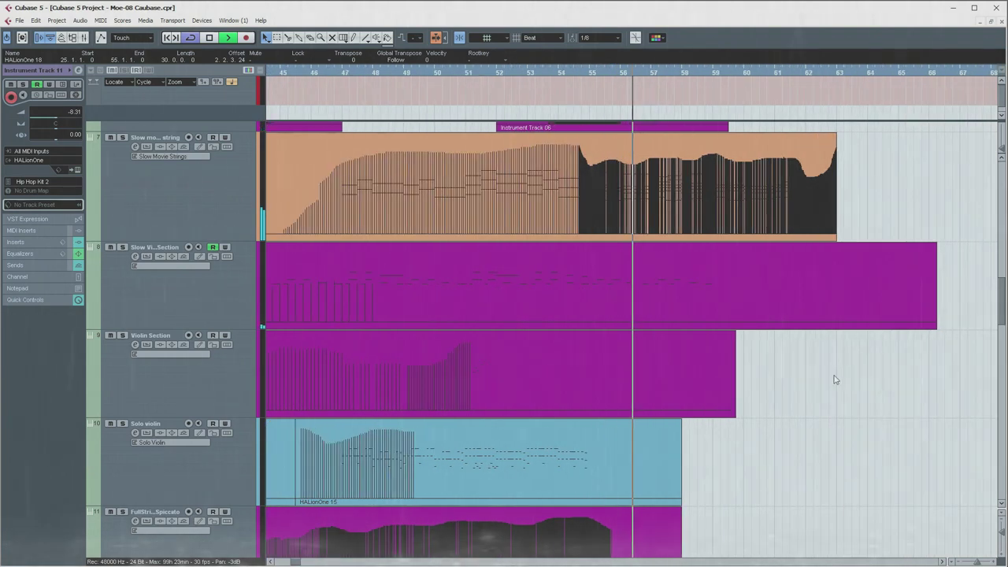
scroll(858, 382, down, 10)
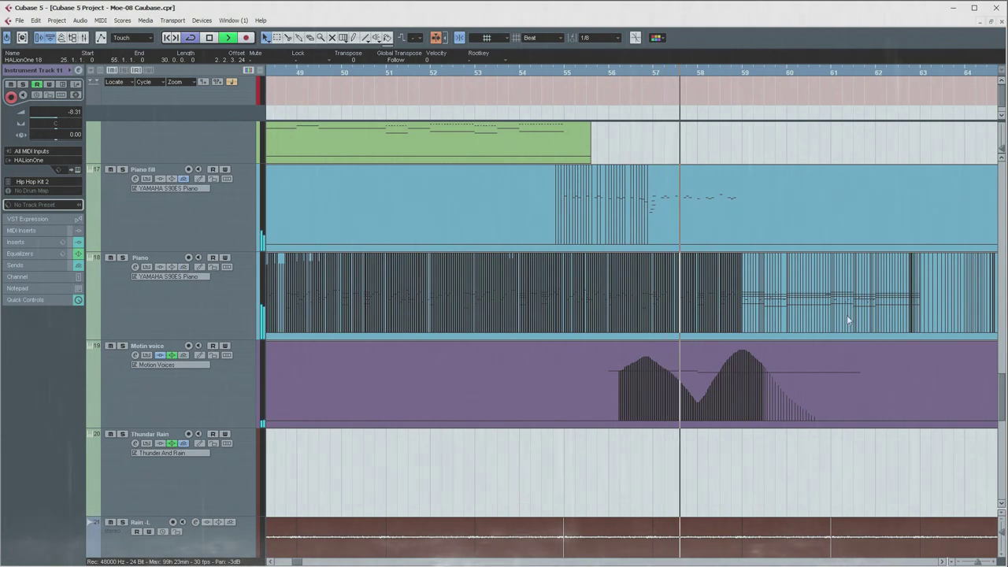
key(g)
key(g)
key(g)
double_click(530, 186)
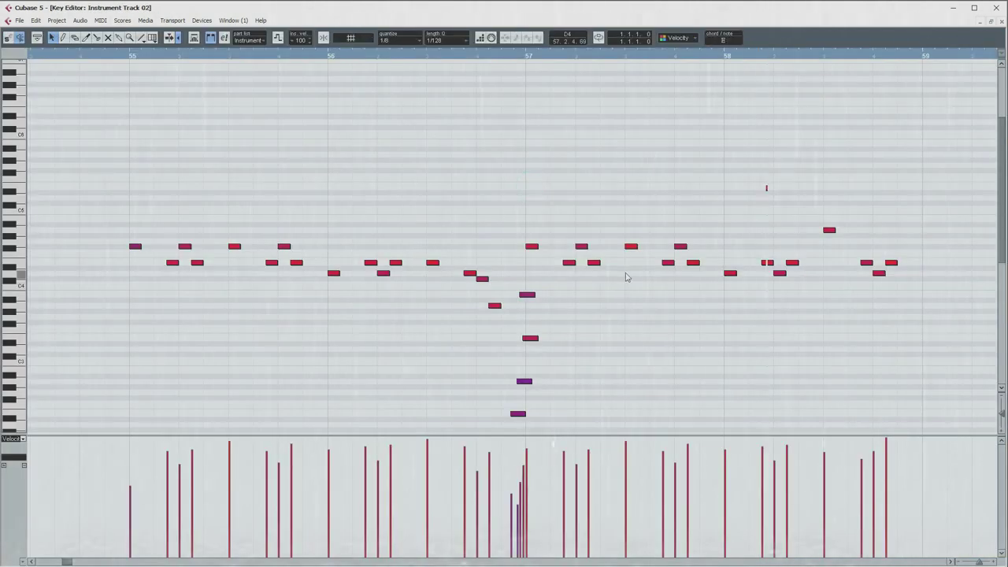
scroll(620, 276, down, 3)
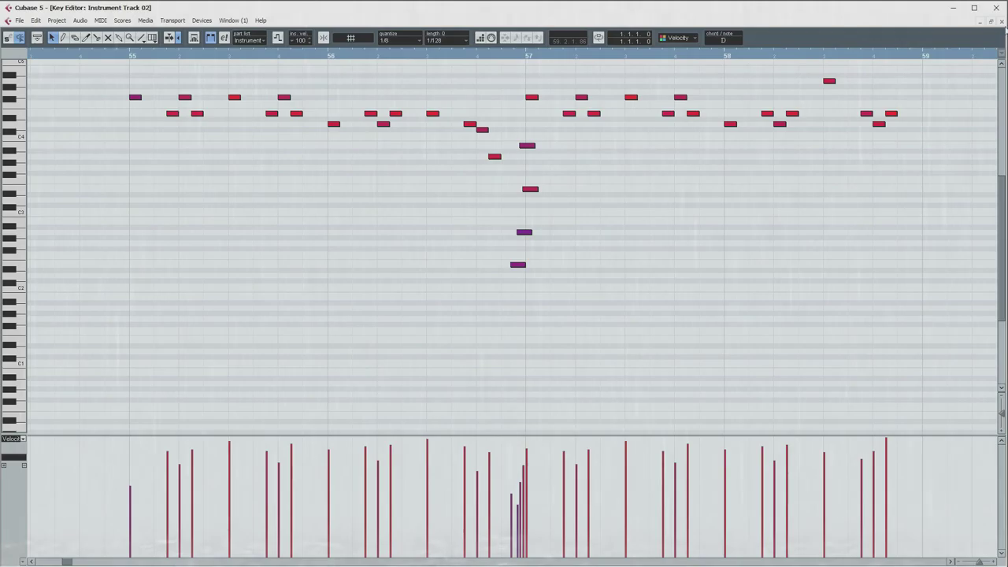
click(1002, 21)
Step: Examine the Rain mix volume automation, the Thunder bypass automation and the VOX clip from about bar 55 to 67
scroll(704, 301, down, 6)
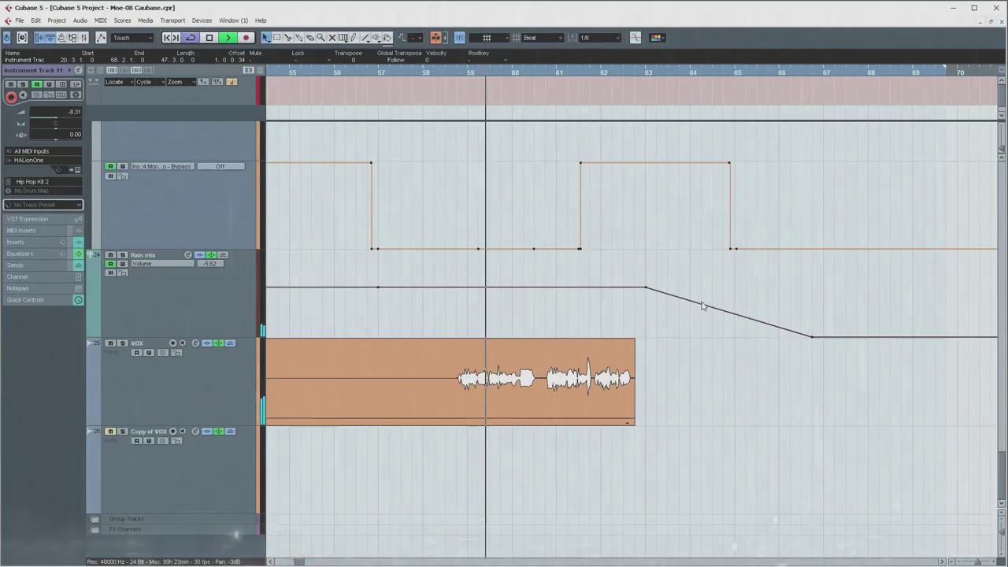
scroll(703, 306, up, 1)
drag(1000, 533, 1002, 532)
drag(819, 356, 656, 383)
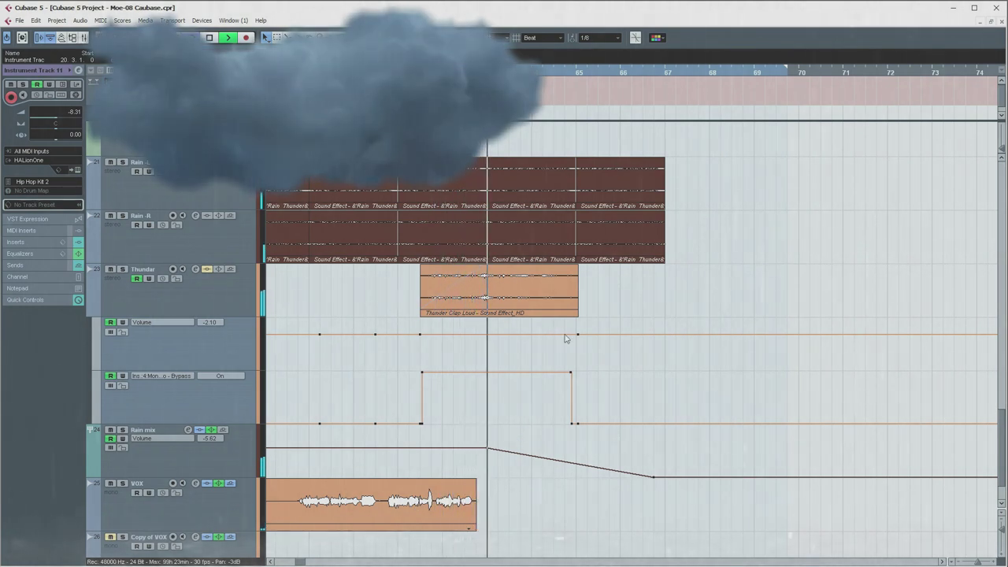
Step: Enlarge the Thunder track to view the Thunder Clap Loud clip's waveform, and shrink the track back down
drag(242, 314, 242, 440)
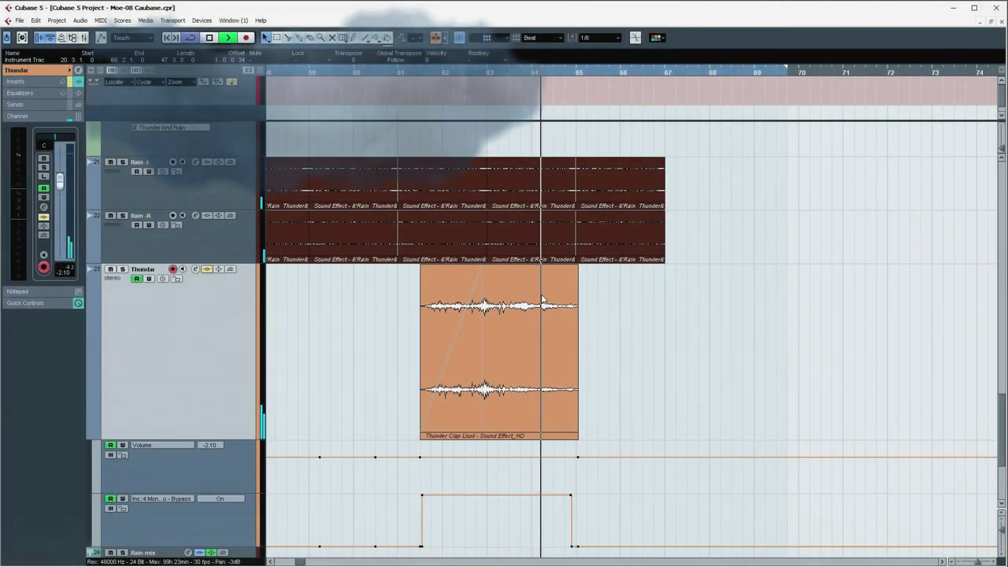
drag(239, 439, 239, 319)
Step: Survey the sound effect, automation and vocal tracks along the wider timeline through to the end of the song
key(g)
key(g)
key(g)
key(g)
key(g)
key(g)
key(g)
key(g)
key(g)
key(g)
key(g)
key(h)
key(h)
key(h)
key(h)
key(h)
key(h)
key(h)
key(h)
key(h)
key(h)
key(h)
key(h)
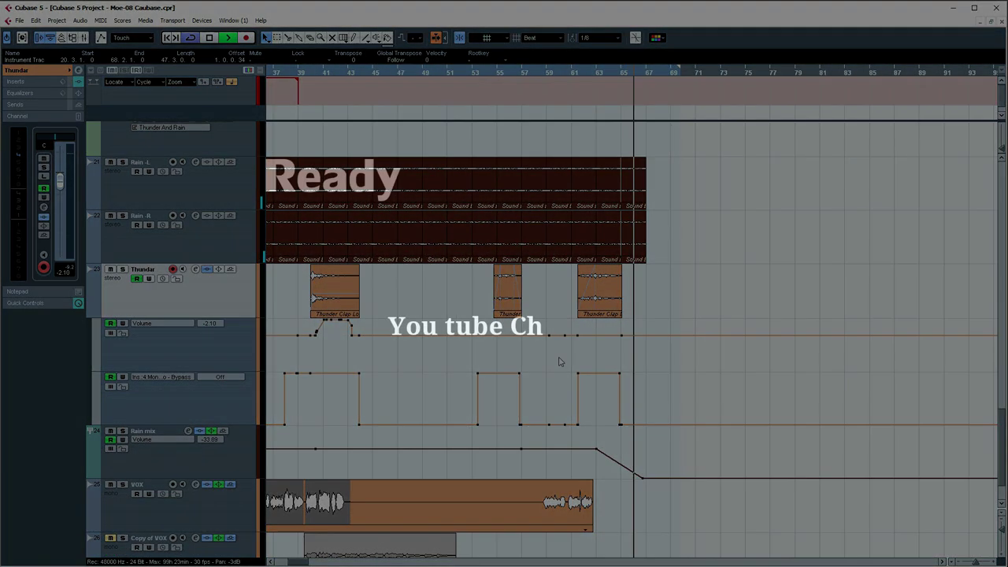